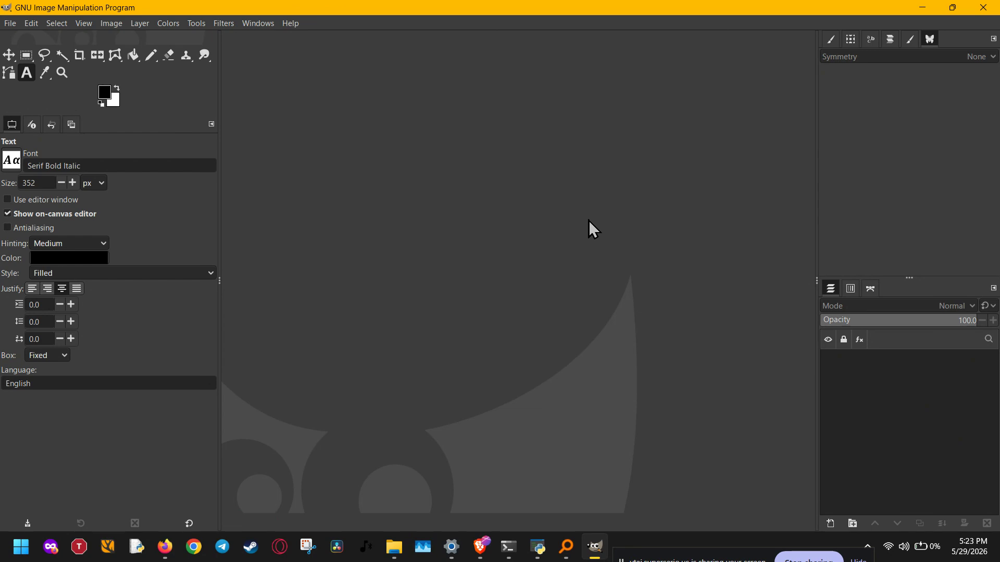
key("XF86AudioLowerVolume")
key("XF86AudioLowerVolume")
key("XF86AudioLowerVolume")
key("XF86AudioLowerVolume")
key("XF86AudioLowerVolume")
key("XF86AudioLowerVolume")
key("XF86AudioLowerVolume")
key("XF86AudioLowerVolume")
key("XF86AudioLowerVolume")
key("XF86AudioLowerVolume")
key("XF86AudioLowerVolume")
key("XF86AudioLowerVolume")
key("XF86AudioLowerVolume")
key("XF86AudioLowerVolume")
key("XF86AudioLowerVolume")
key("XF86AudioLowerVolume")
key("XF86AudioLowerVolume")
key("XF86AudioLowerVolume")
key("XF86AudioLowerVolume")
key("XF86AudioLowerVolume")
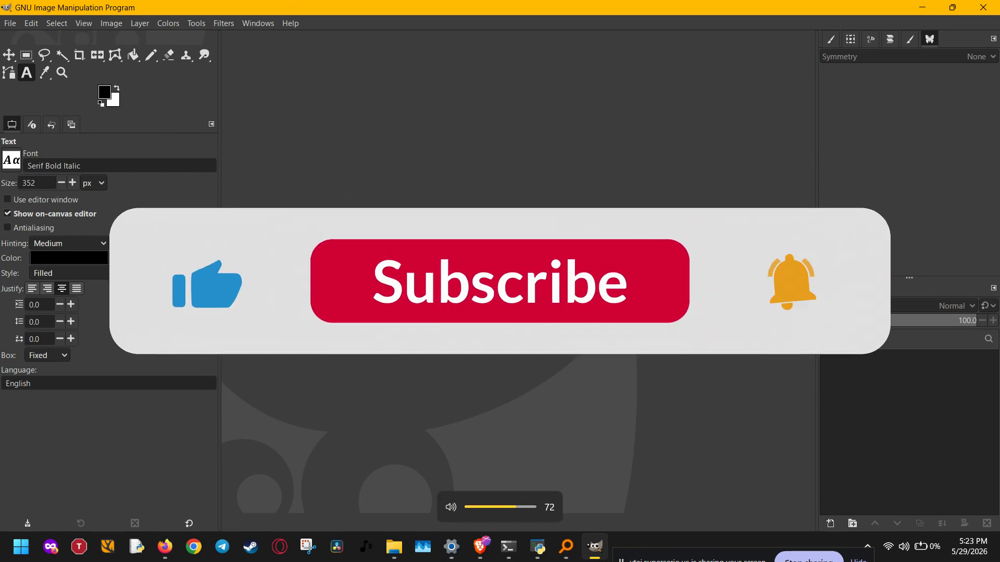
key("XF86AudioRaiseVolume")
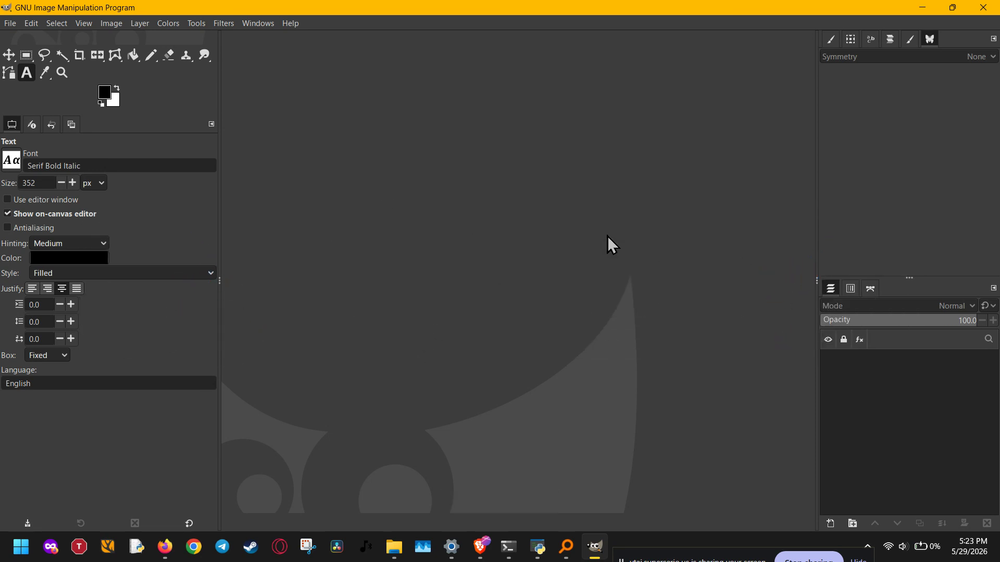
Start a new image and set its size to 18 inches wide by 24 inches high.
left_click(12, 24)
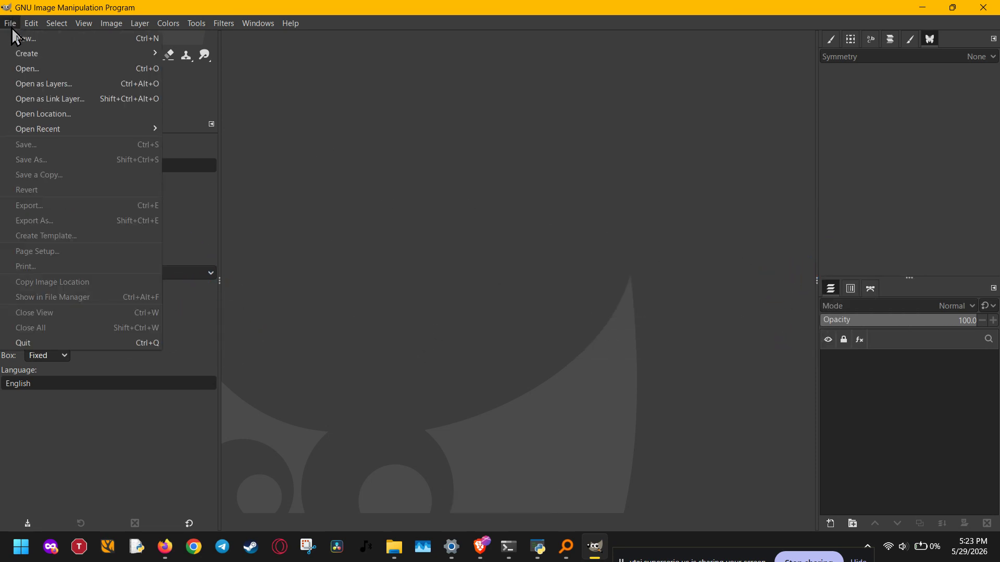
left_click(15, 37)
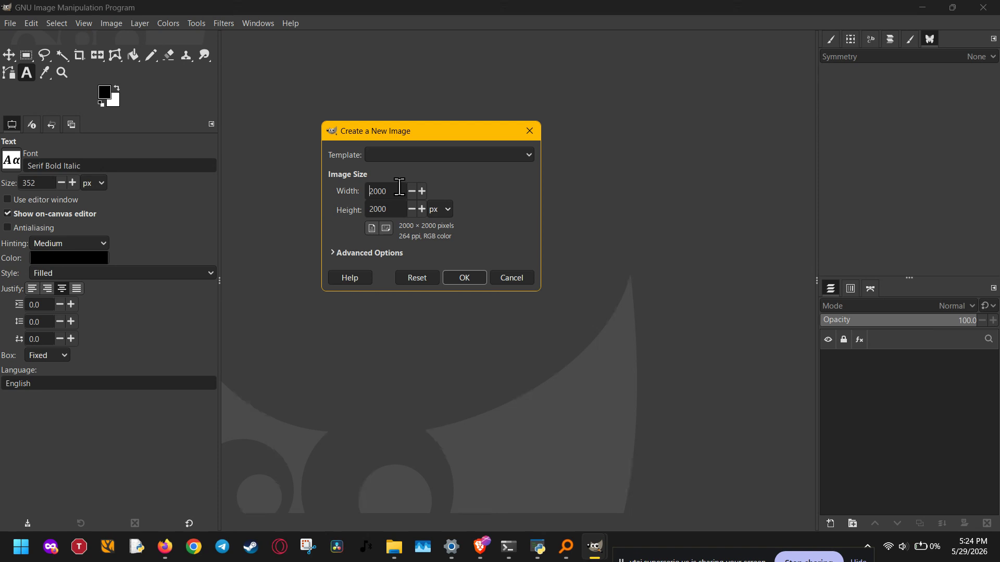
double_click(378, 191)
left_click(437, 211)
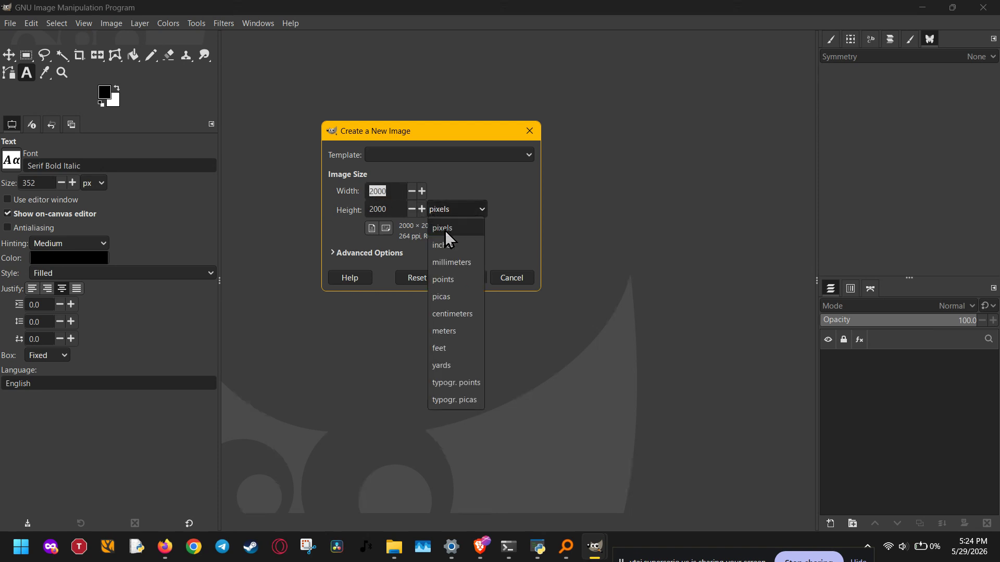
left_click(448, 245)
left_click_drag(392, 191, 363, 191)
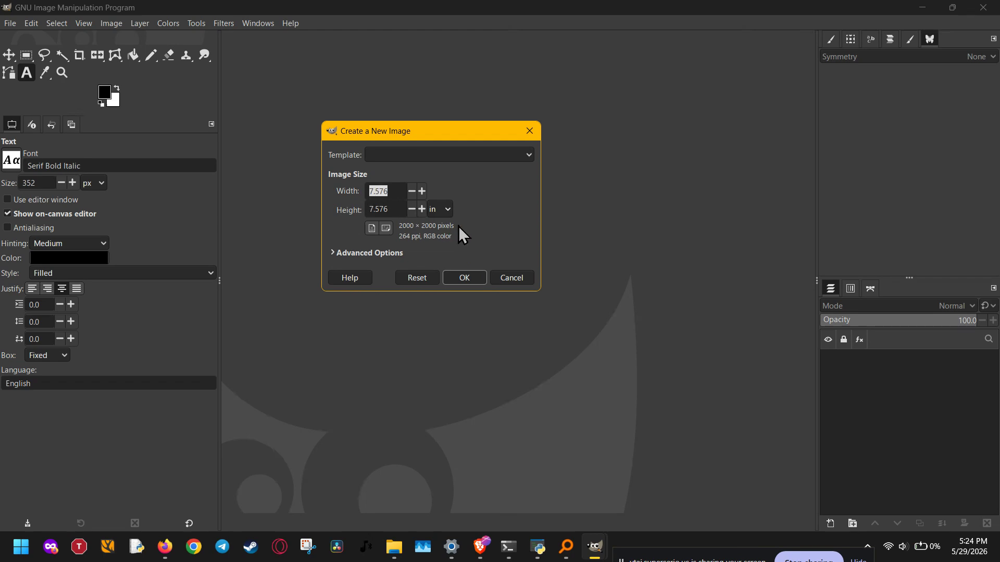
type("18.001")
left_click_drag(391, 210, 343, 209)
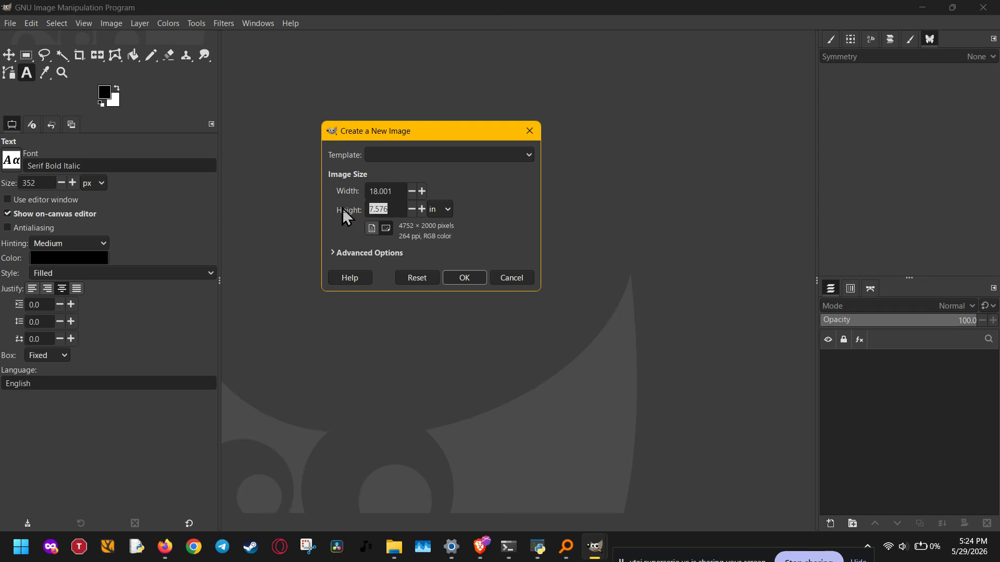
type("24")
Set the new image's resolution to 300 pixels per inch and create it, accepting the large image size.
left_click(369, 252)
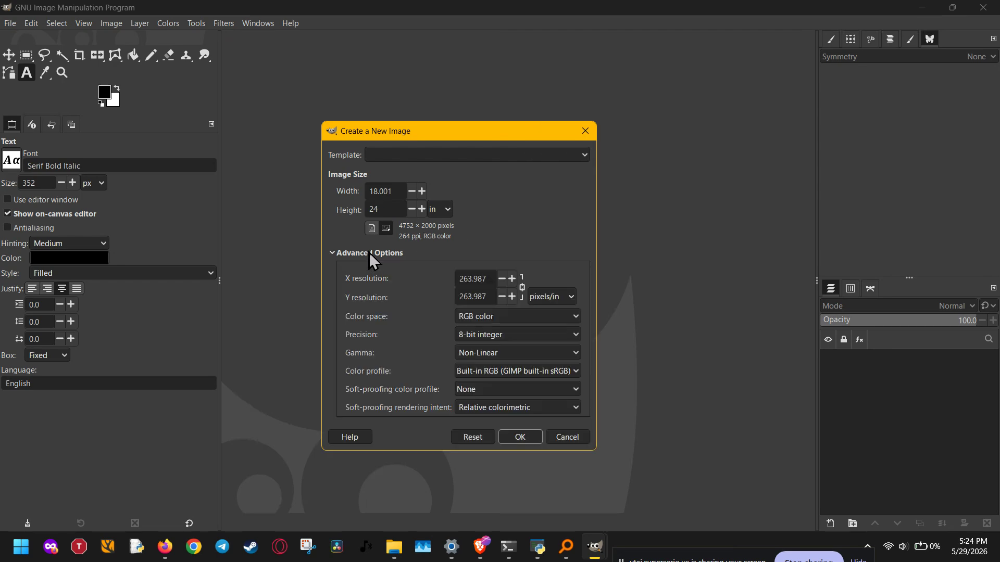
double_click(460, 280)
type("300")
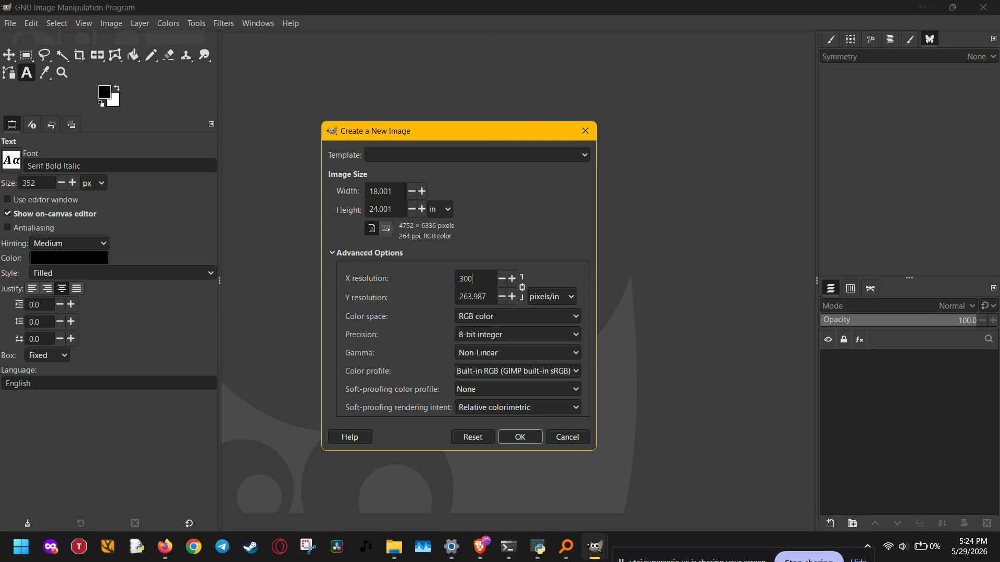
key("Return")
left_click(527, 439)
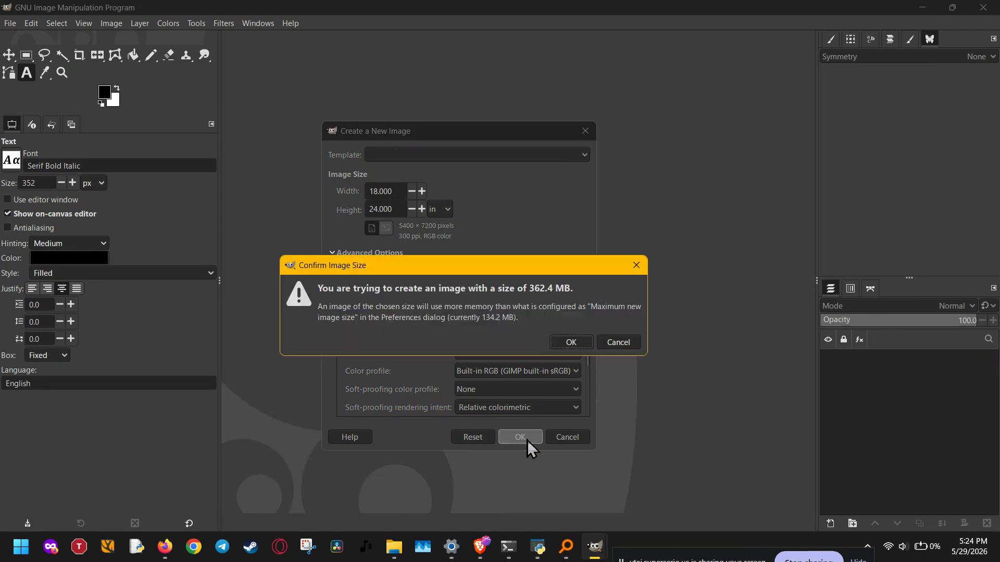
left_click(563, 345)
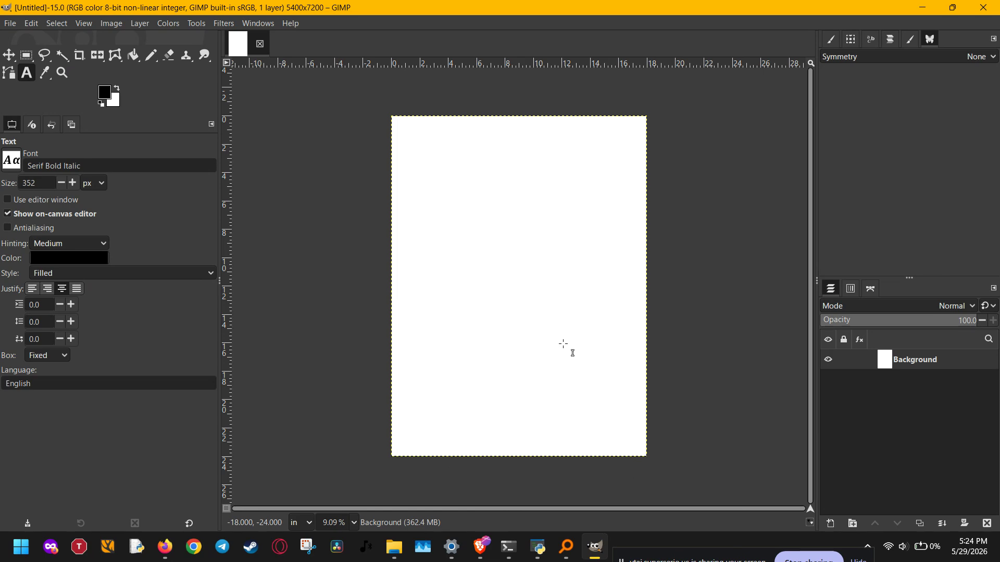
Place four margin guides on the canvas, each about 0.6 inch inside one of its edges.
left_click_drag(229, 252, 400, 257)
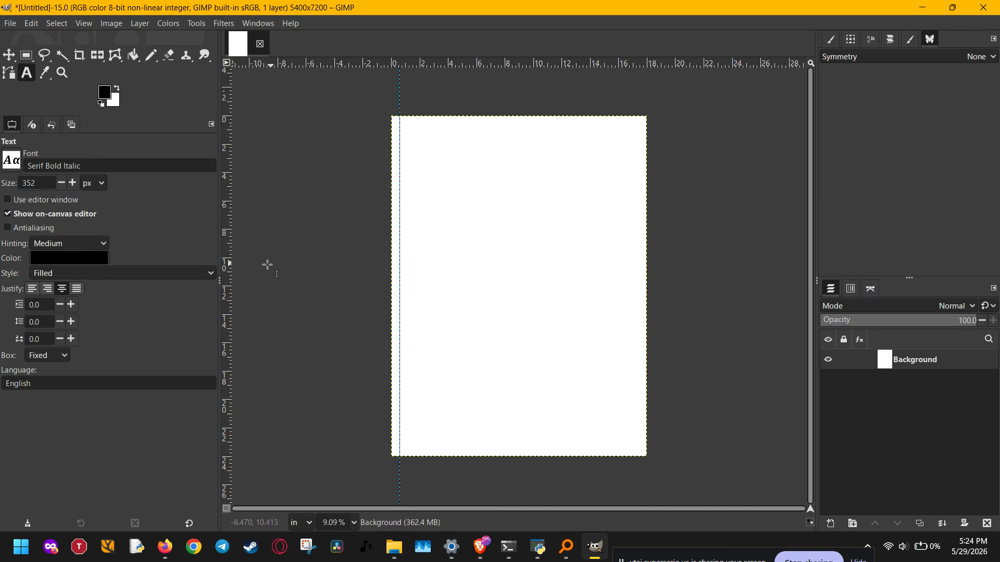
left_click_drag(228, 293, 638, 307)
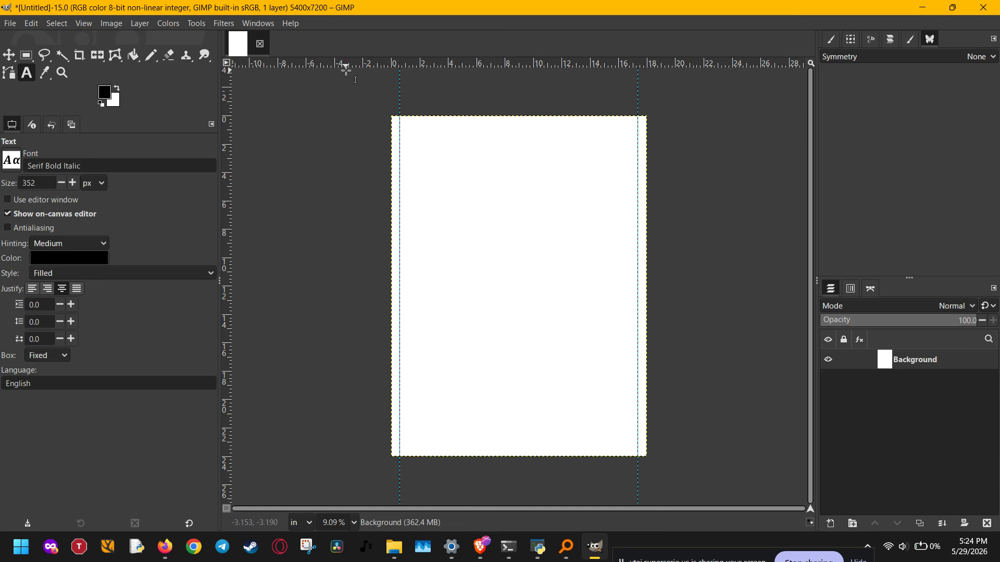
left_click_drag(343, 66, 346, 126)
left_click_drag(366, 65, 368, 447)
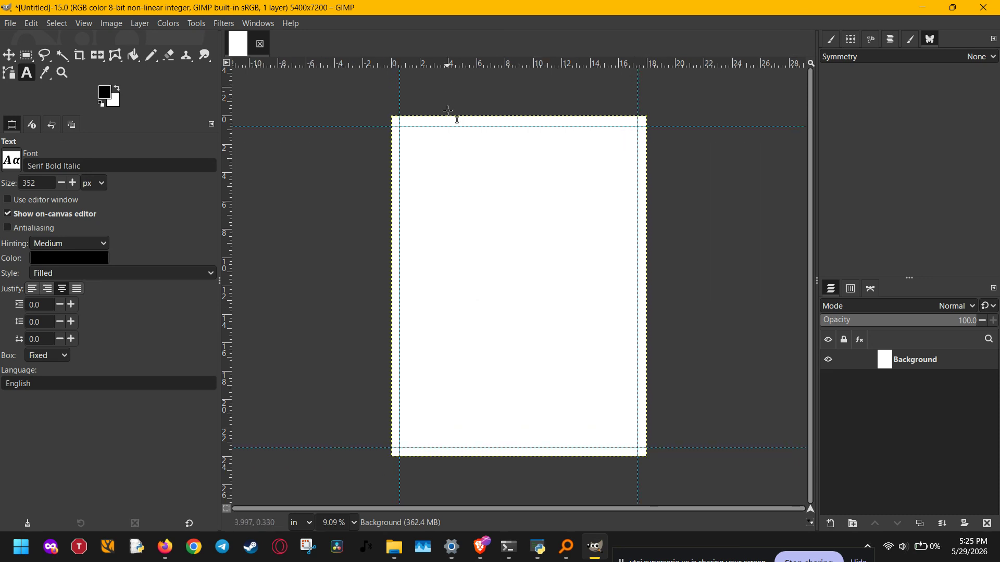
Add a vertical guide by percent at 33% of the canvas width.
left_click(103, 22)
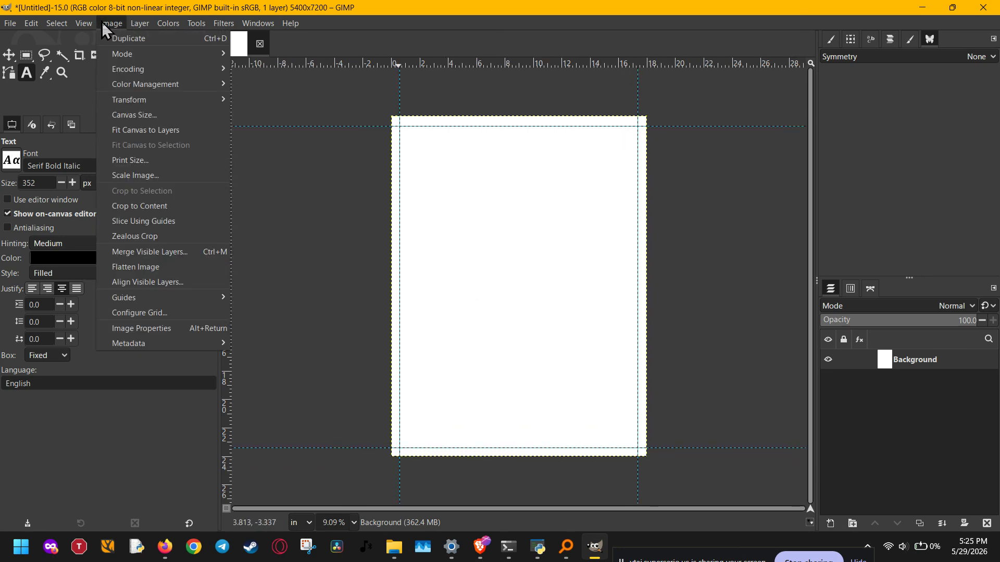
mouse_move(145, 298)
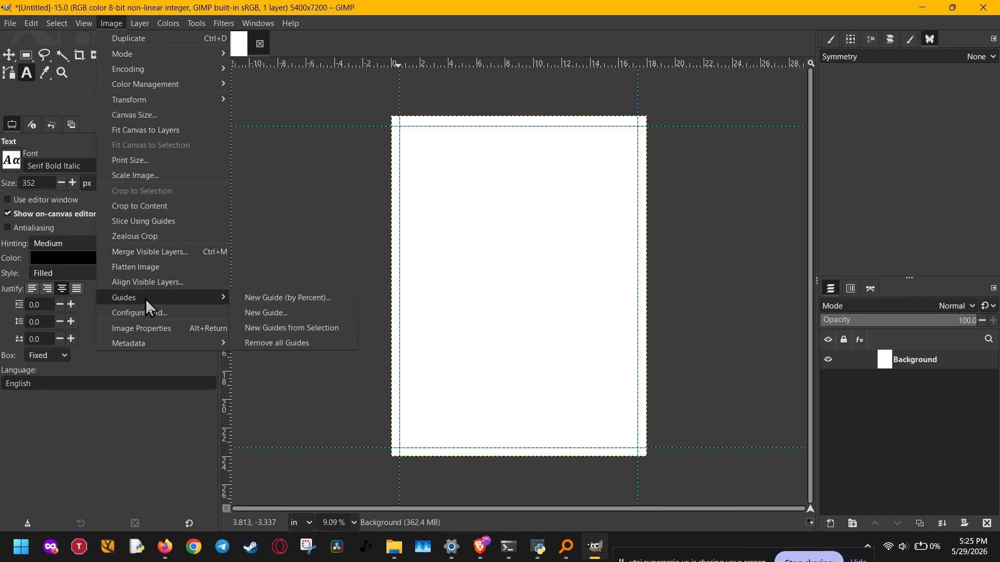
left_click(283, 297)
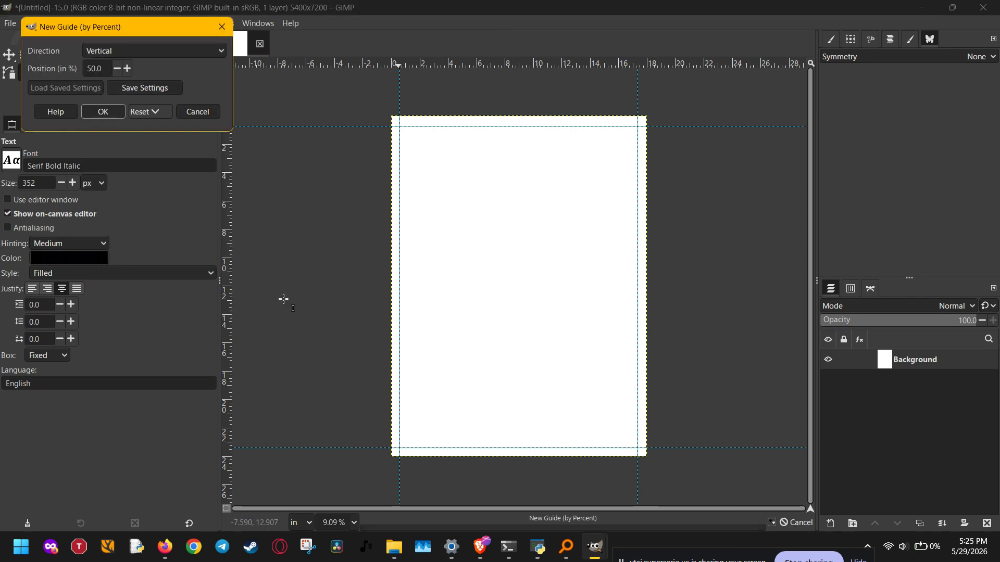
double_click(100, 68)
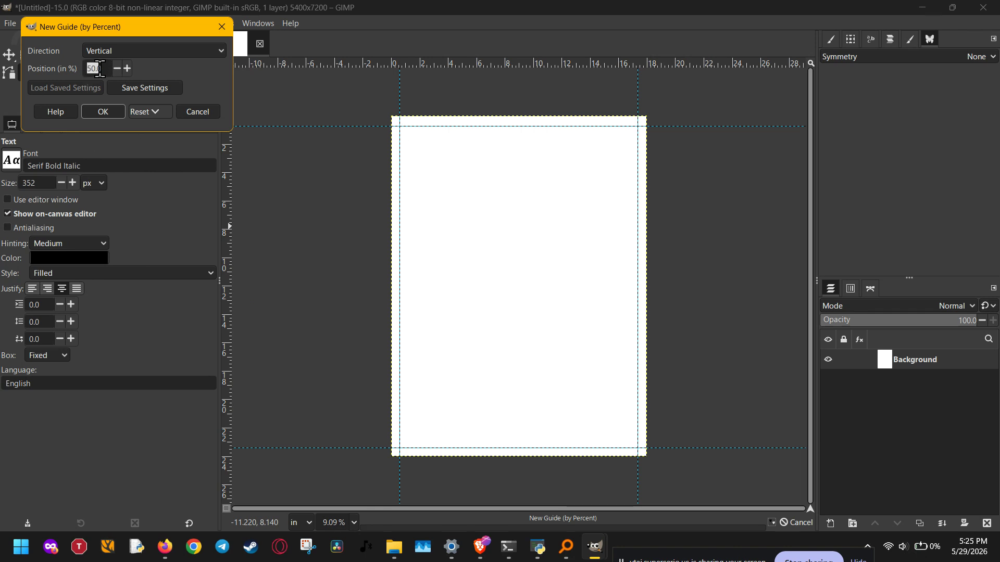
left_click(115, 114)
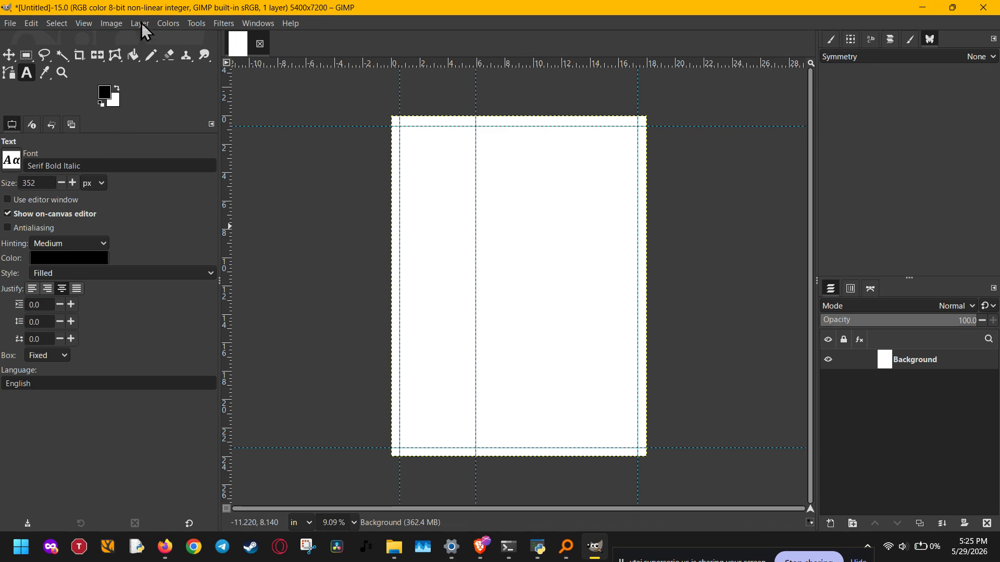
Add a horizontal guide at 33%, plus freehand guides about 16.3 inches down and about 12.3 inches across, forming a thirds grid.
left_click(111, 23)
mouse_move(136, 298)
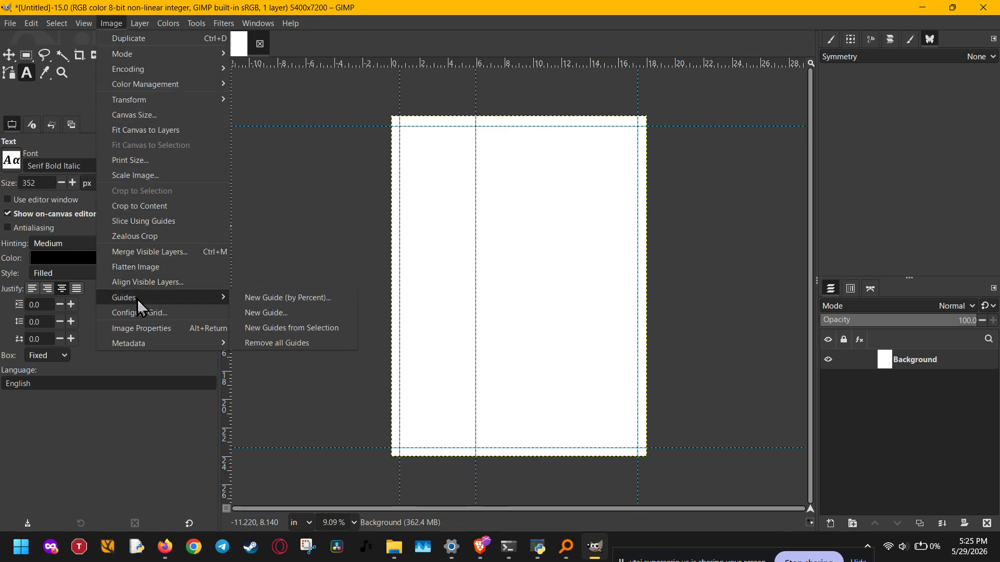
left_click(313, 297)
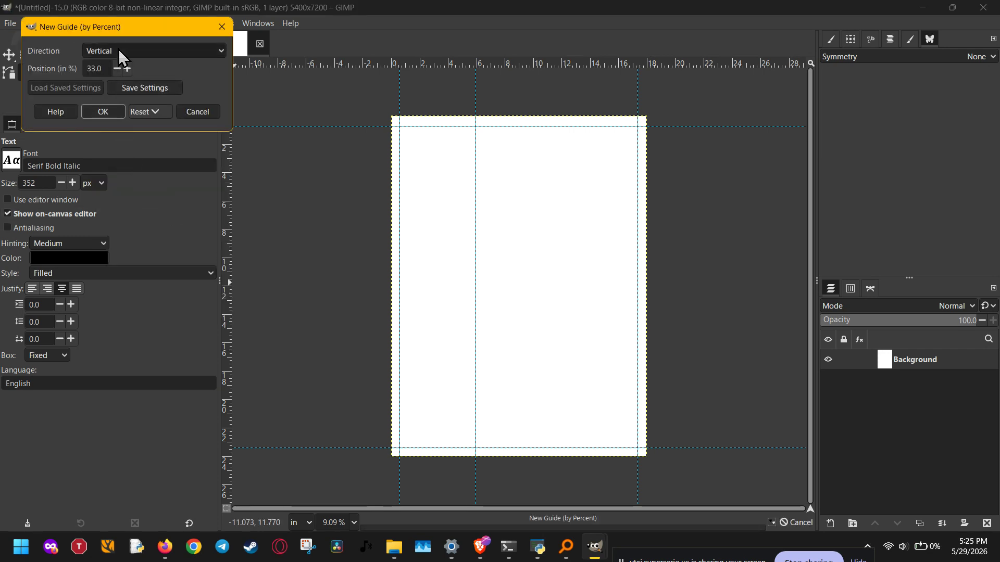
scroll(118, 49, "down", 1)
left_click(102, 112)
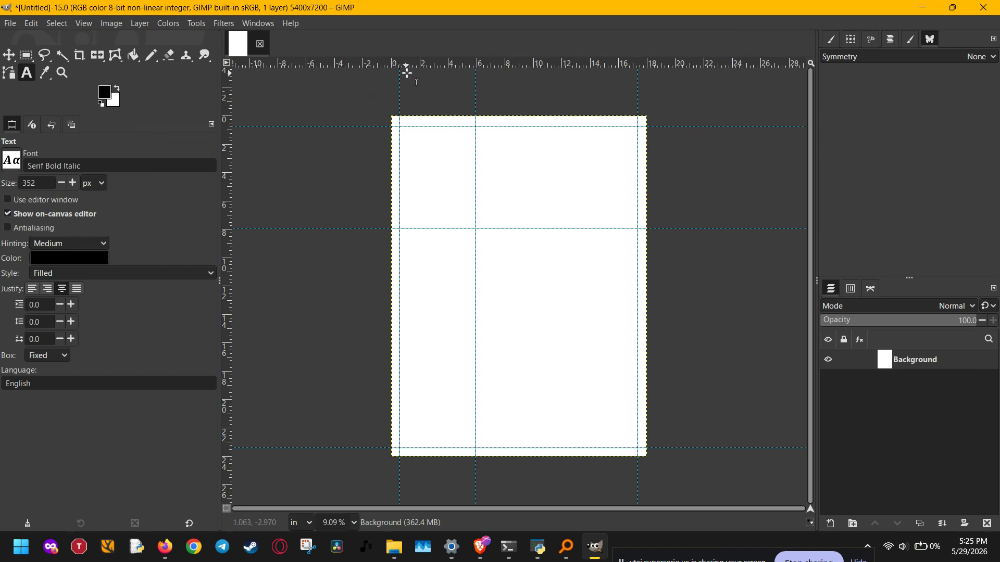
left_click_drag(419, 64, 431, 347)
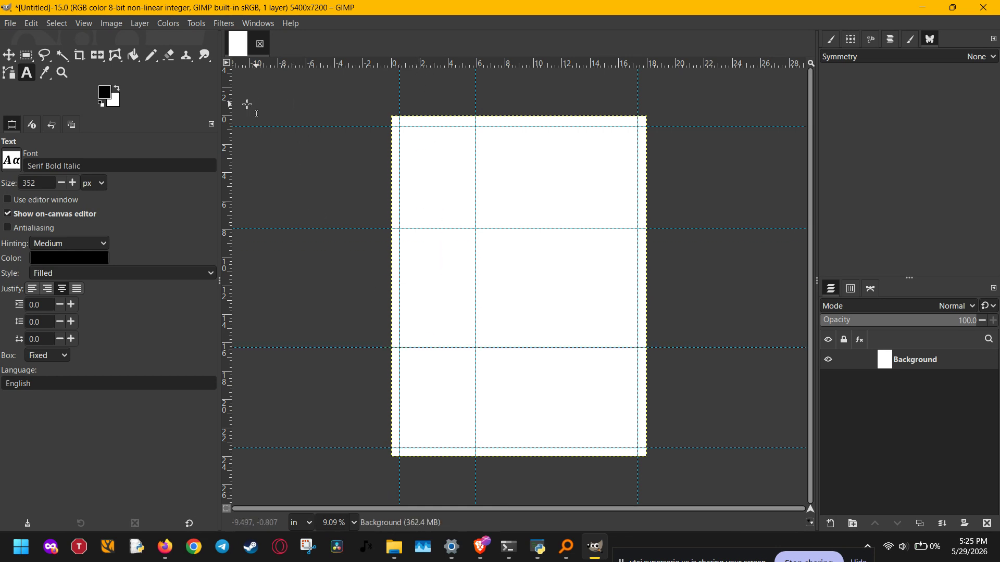
left_click_drag(228, 108, 567, 166)
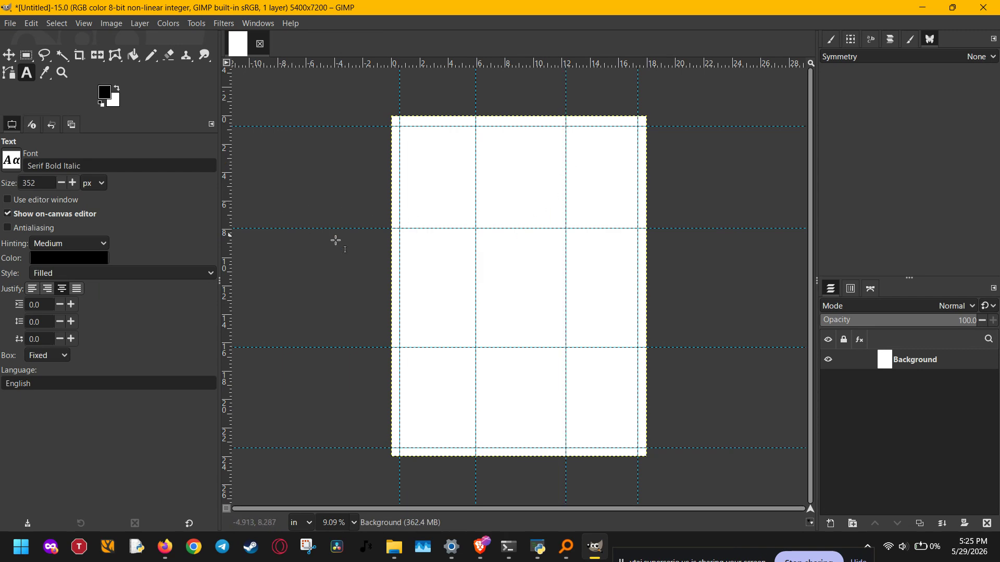
Fill the Background layer with a linear Full Saturation Spectrum CW gradient running diagonally from the upper-left to the lower-right corner.
key("g")
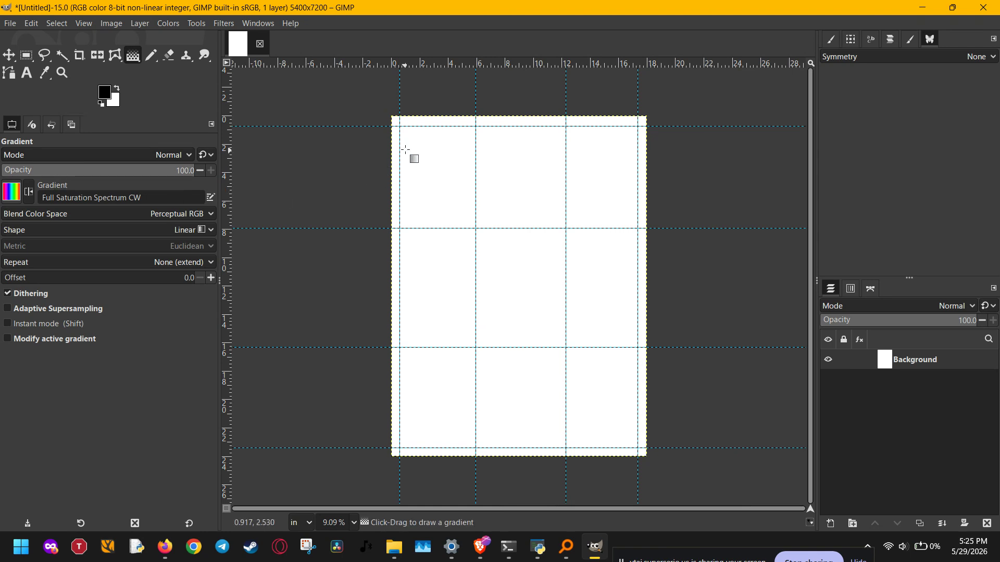
left_click_drag(404, 133, 623, 433)
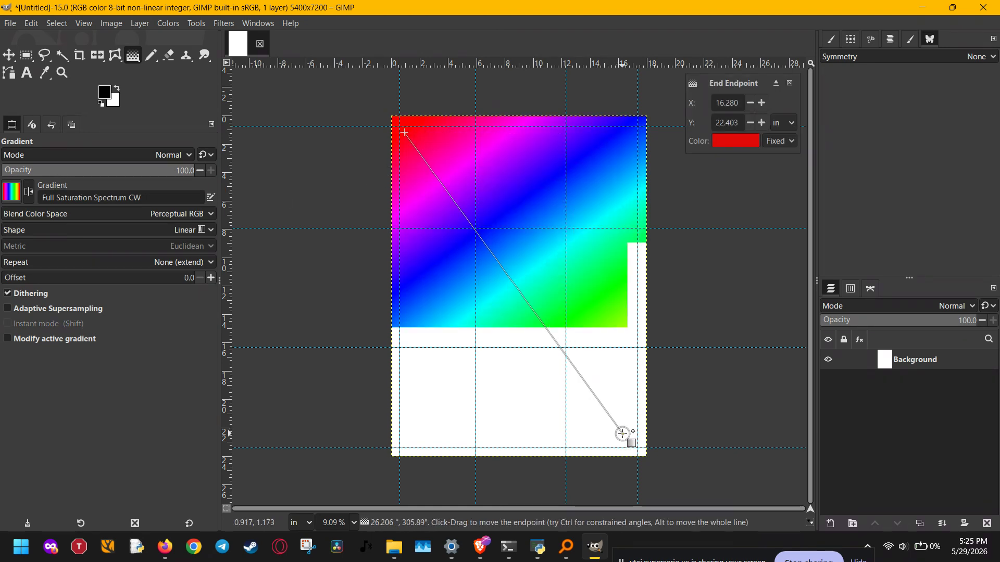
left_click(6, 24)
left_click(20, 65)
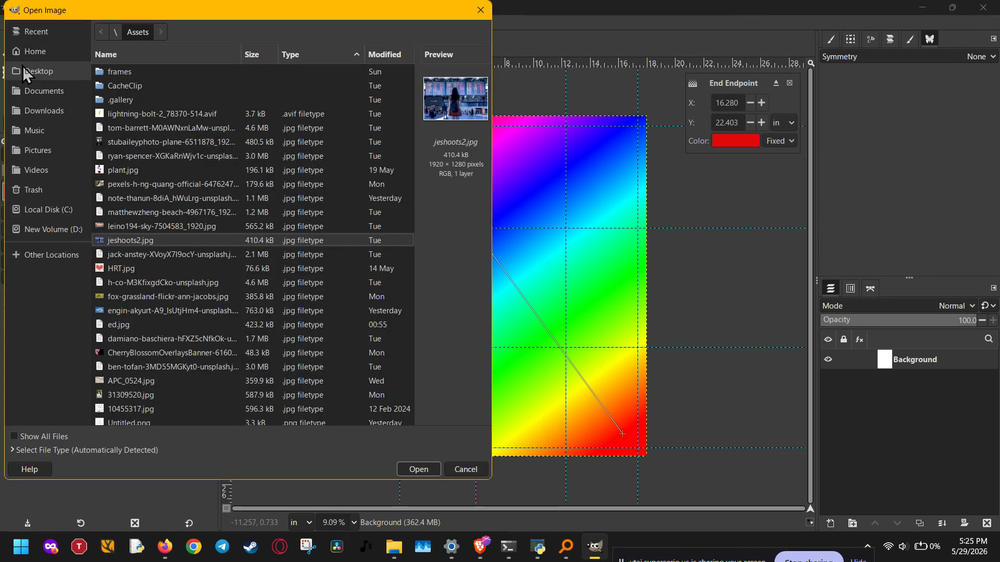
key("Escape")
Open Cherry.png from the Assets folder as a new layer in the poster image.
left_click(14, 23)
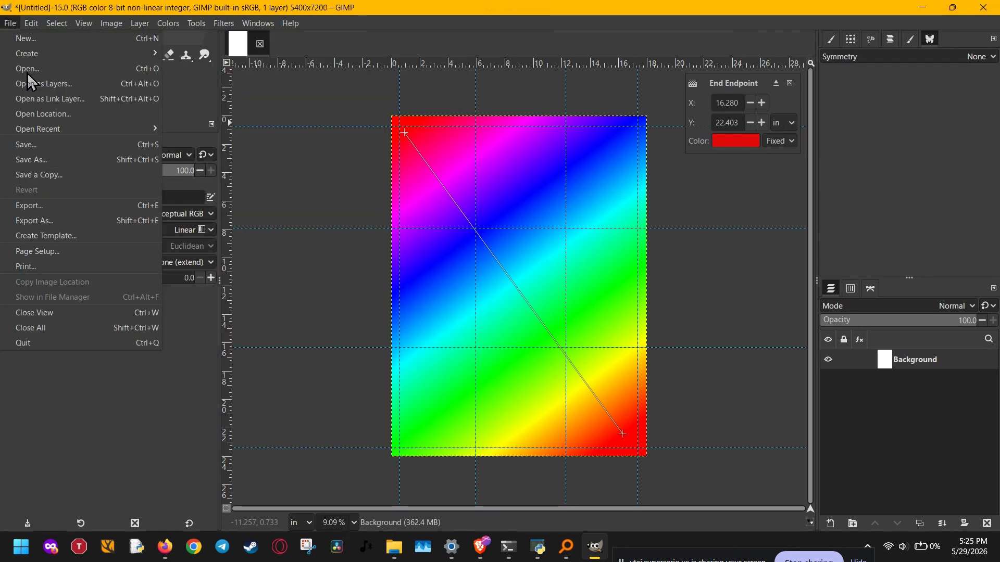
left_click(30, 83)
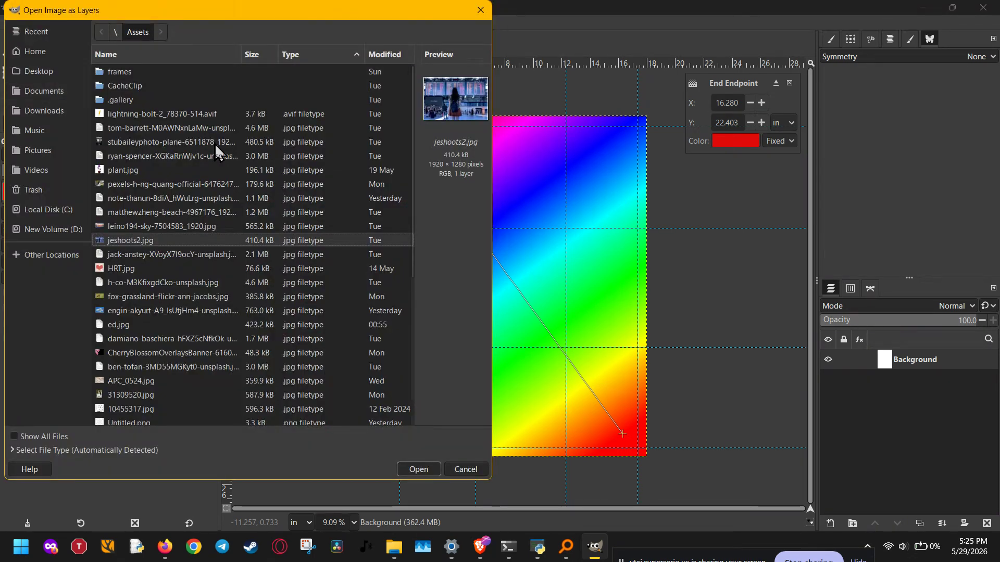
left_click(121, 113)
left_click(123, 102)
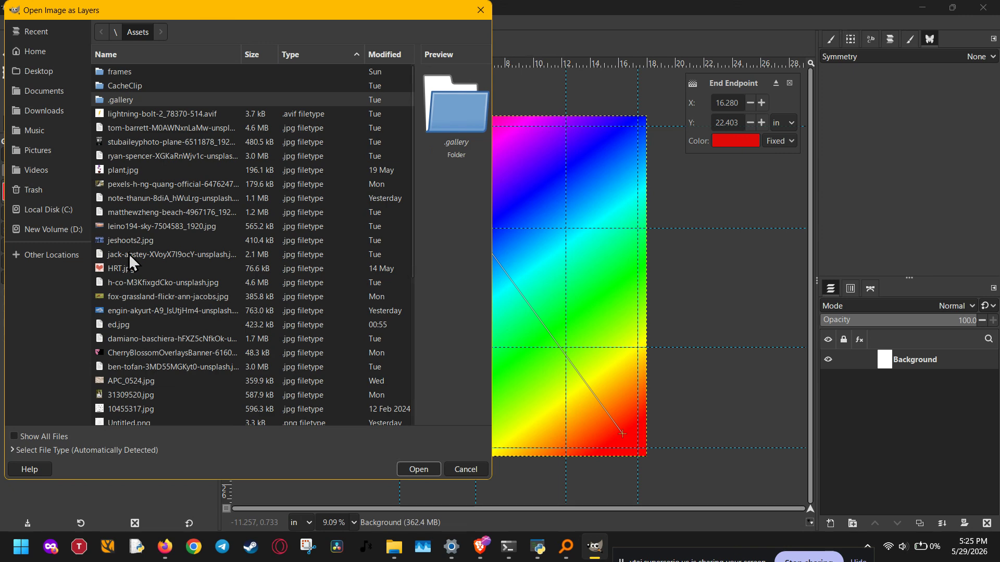
left_click(121, 350)
scroll(120, 349, "down", 4)
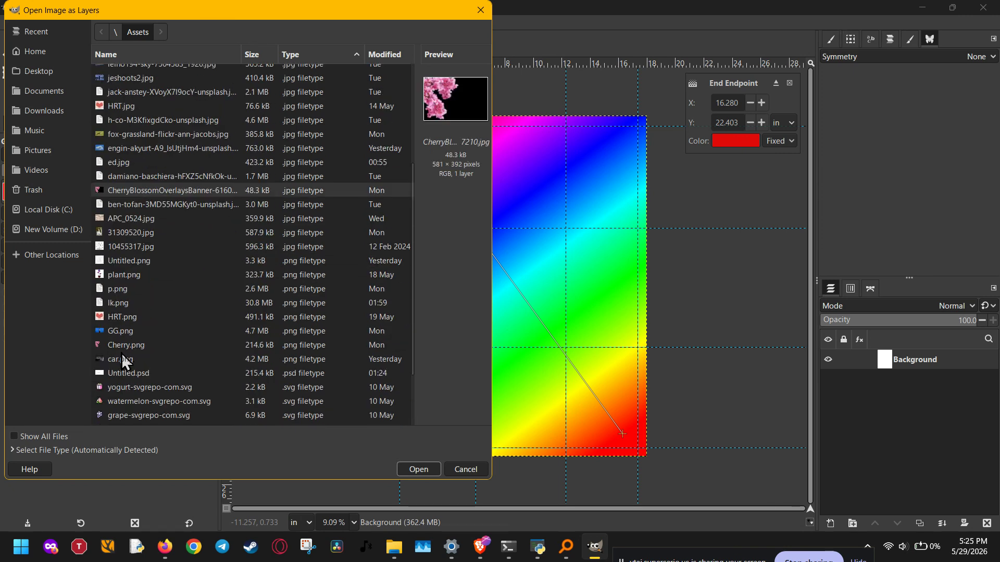
left_click(124, 346)
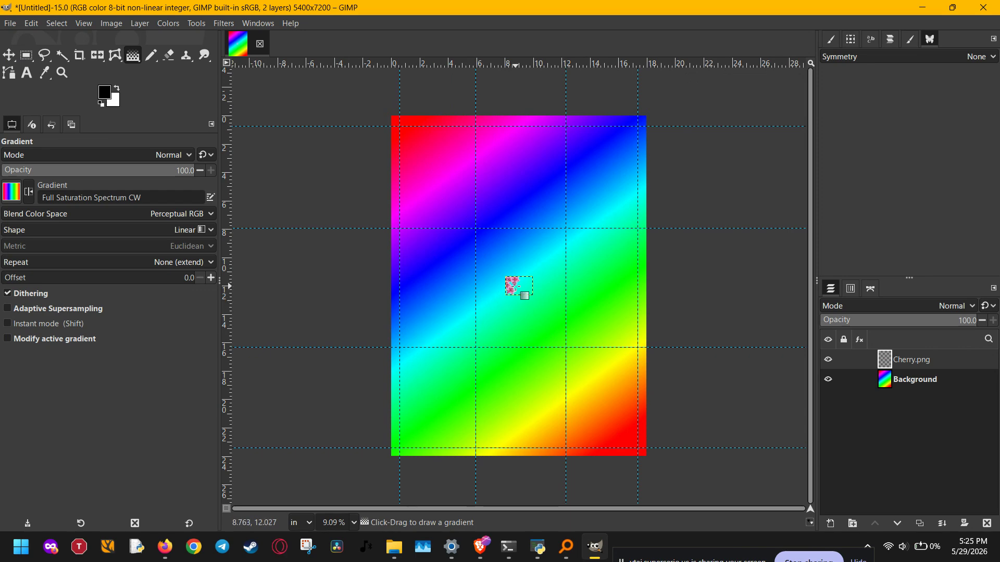
Scale the Cherry.png layer proportionally to about 18.45 by 12.45 inches so it spans the canvas width.
key("shift+s")
left_click(517, 285)
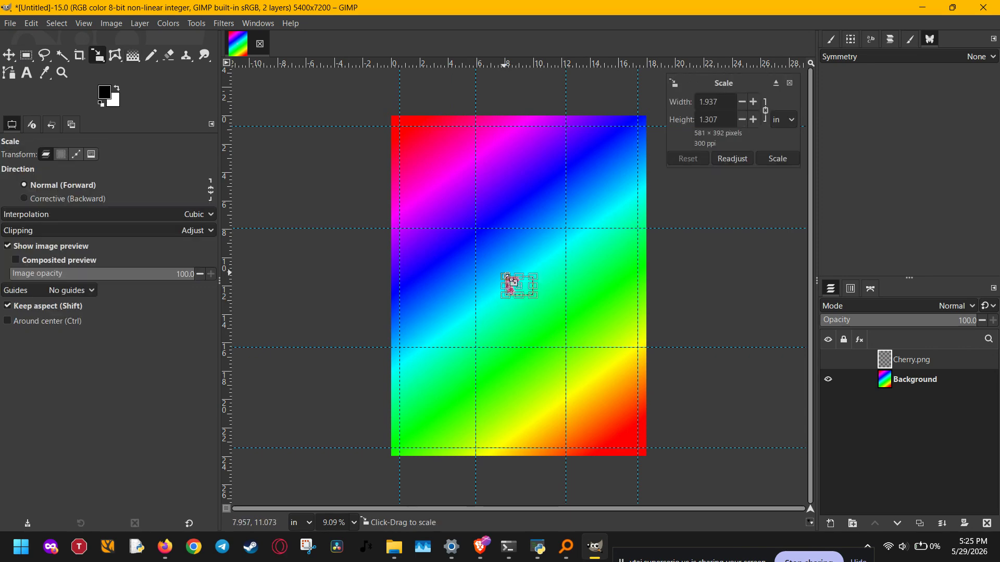
left_click_drag(488, 251, 434, 210)
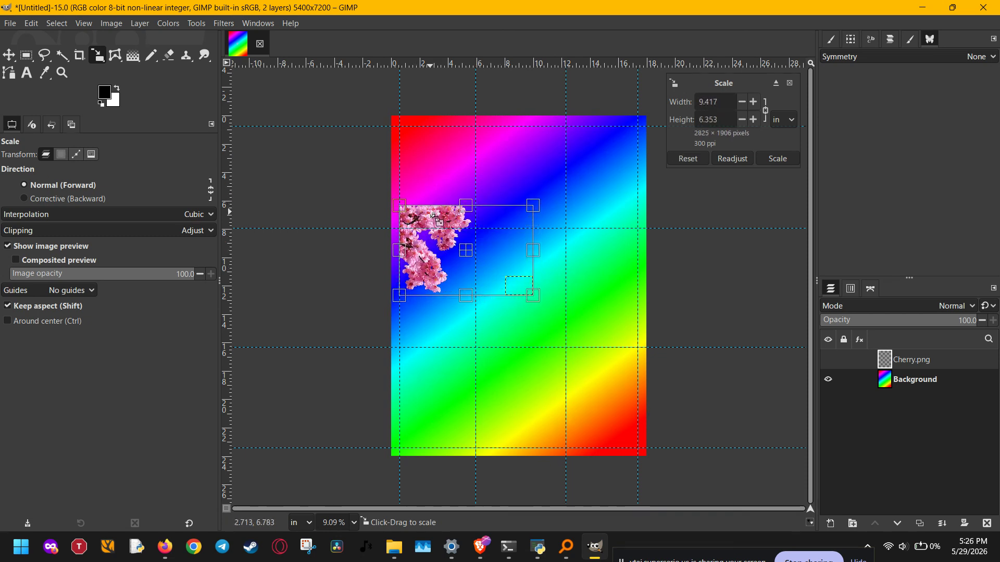
left_click_drag(477, 259, 655, 300)
key("Return")
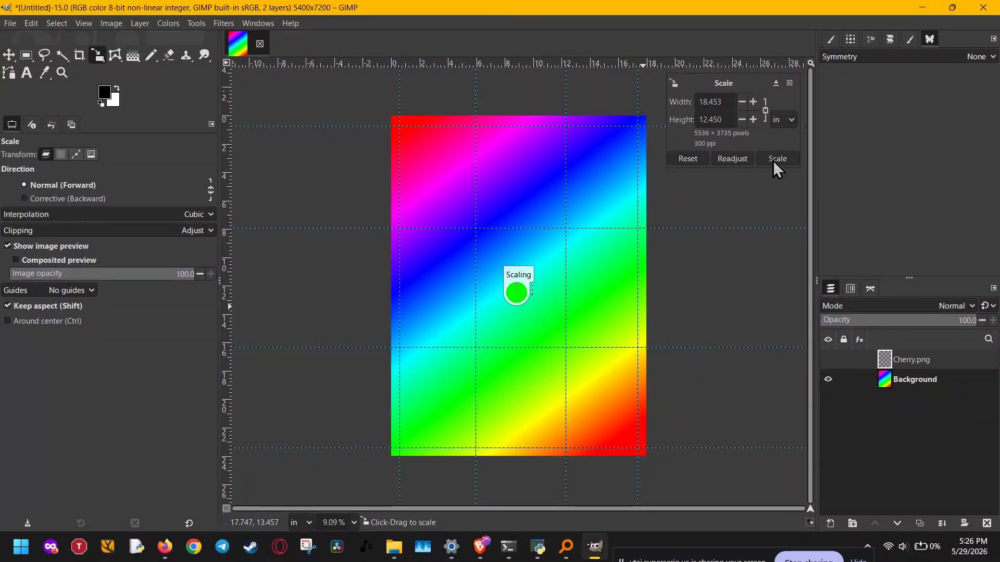
Add a text layer reading "title" in Serif Bold Italic, 352 px, about 5.9 inches across and 14.4 inches down.
key("t")
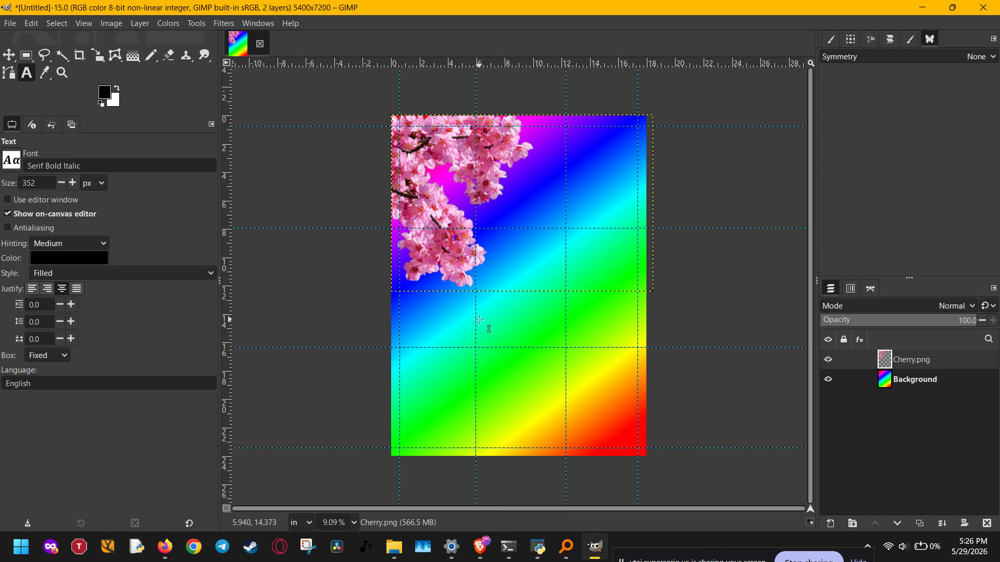
left_click(479, 319)
type("title")
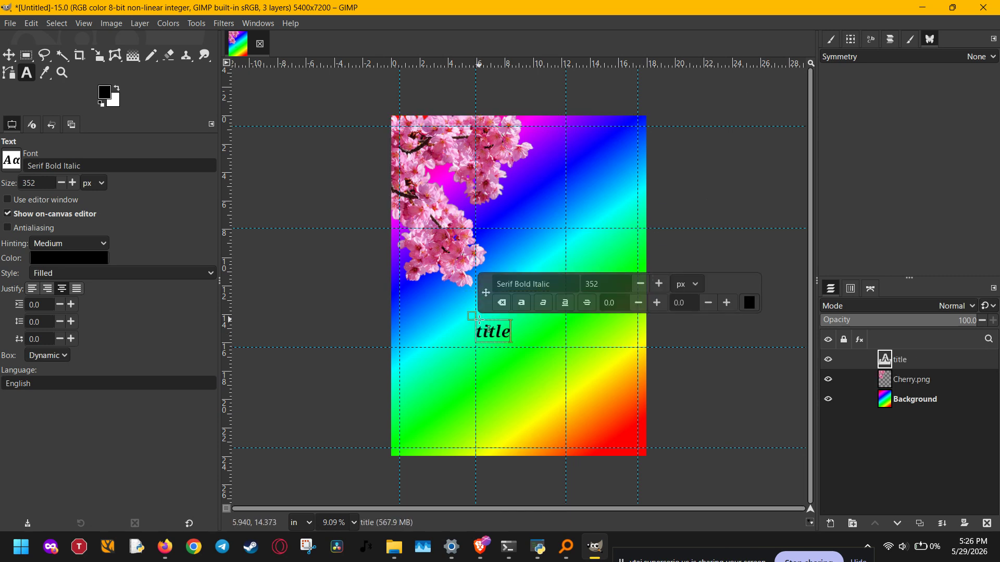
key("Return")
key("Escape")
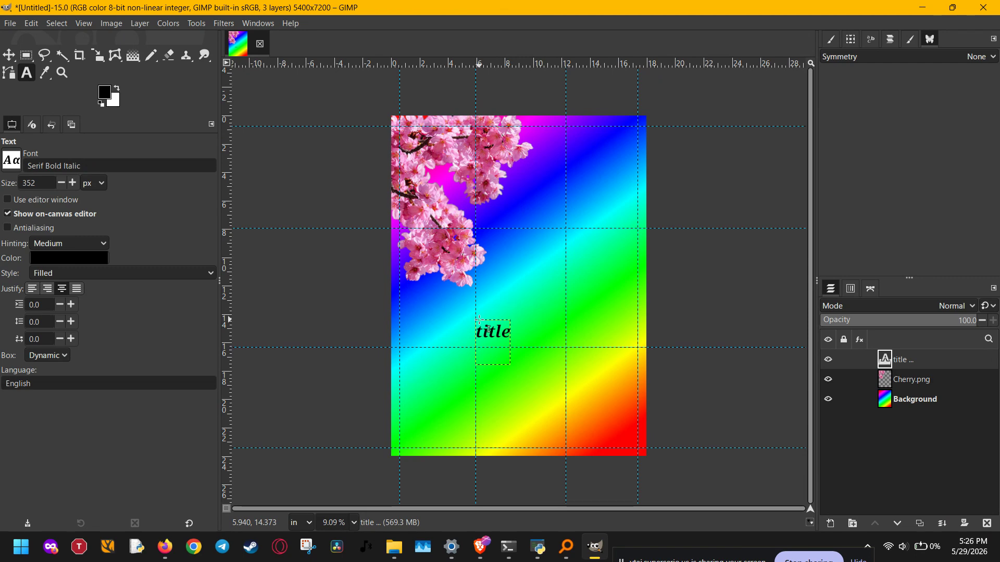
Add a second text layer reading "subtitle" below the title, aligned with the vertical guide about 5.9 inches across.
left_click(475, 377)
type("sub")
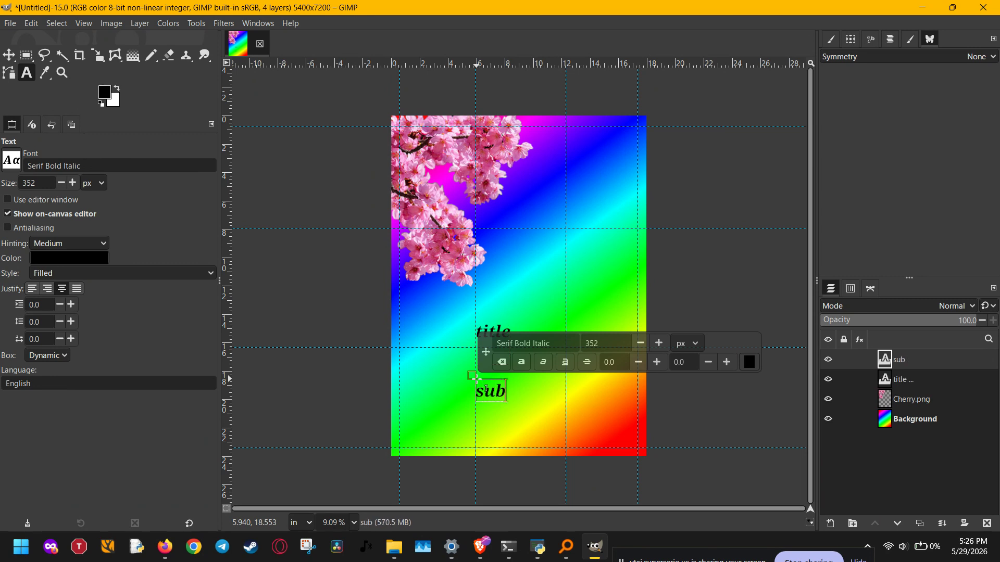
type("tite")
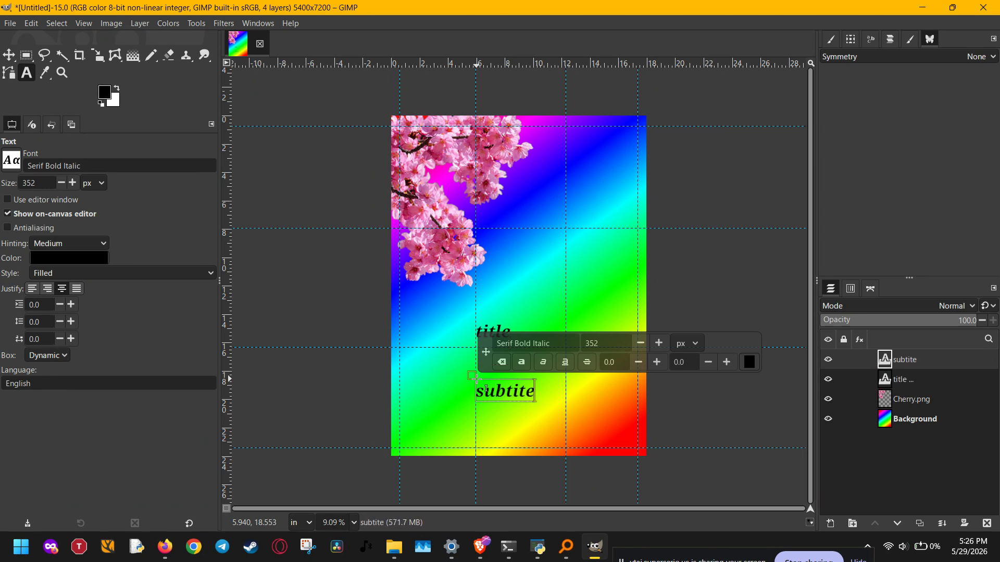
key("BackSpace")
type("le")
key("Escape")
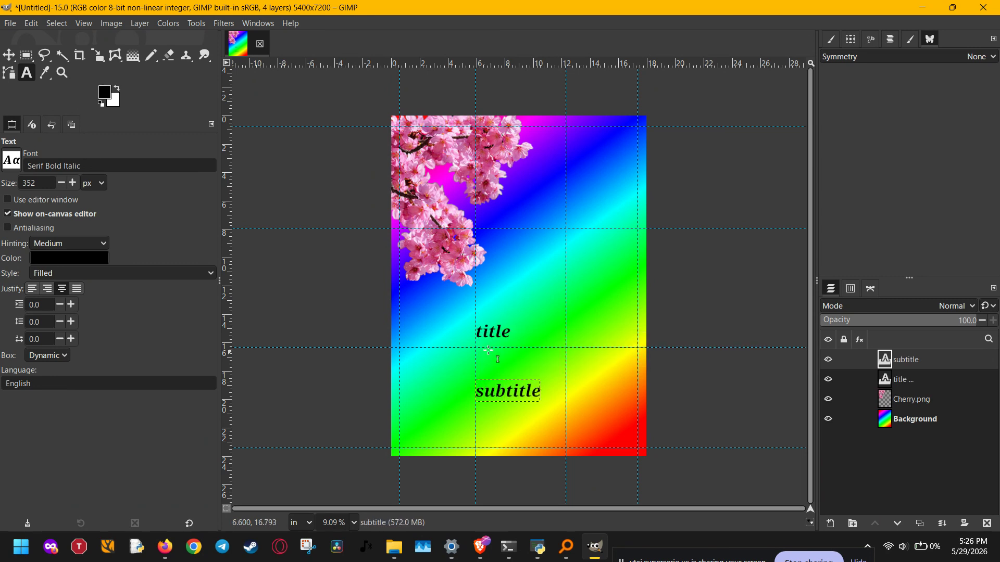
Set the font size of the "title" text to 752 px.
left_click(499, 330)
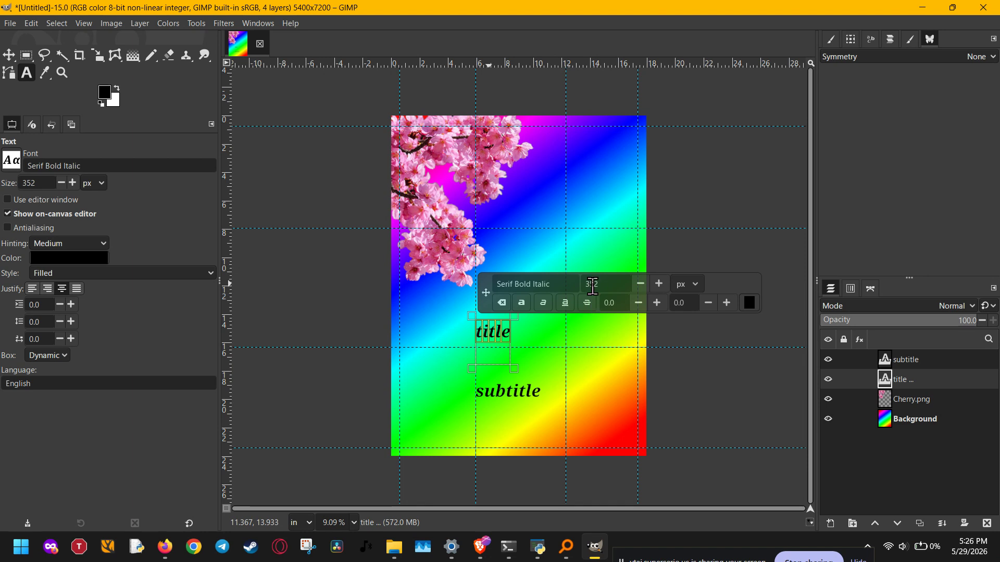
left_click_drag(589, 284, 584, 287)
type("7")
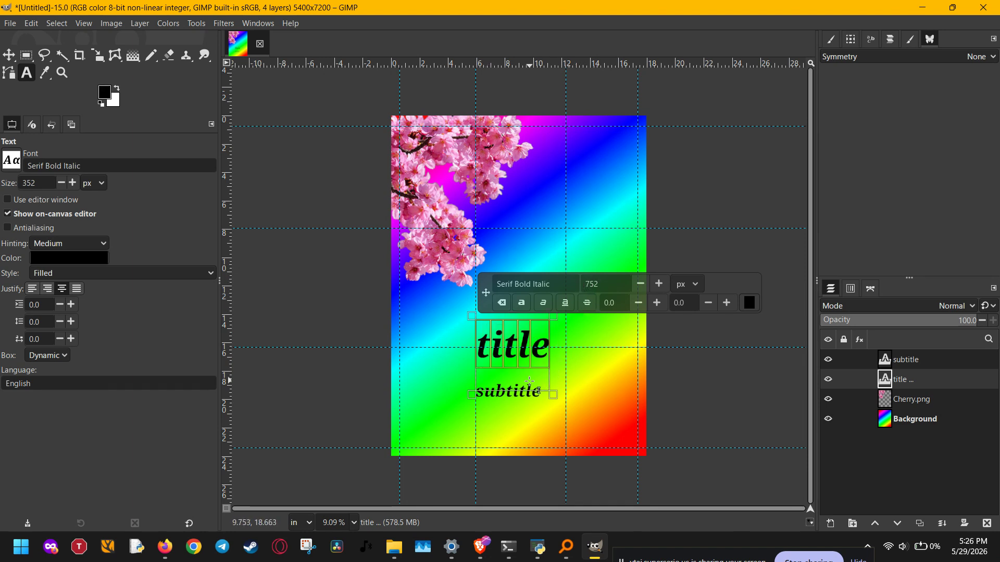
left_click(506, 400)
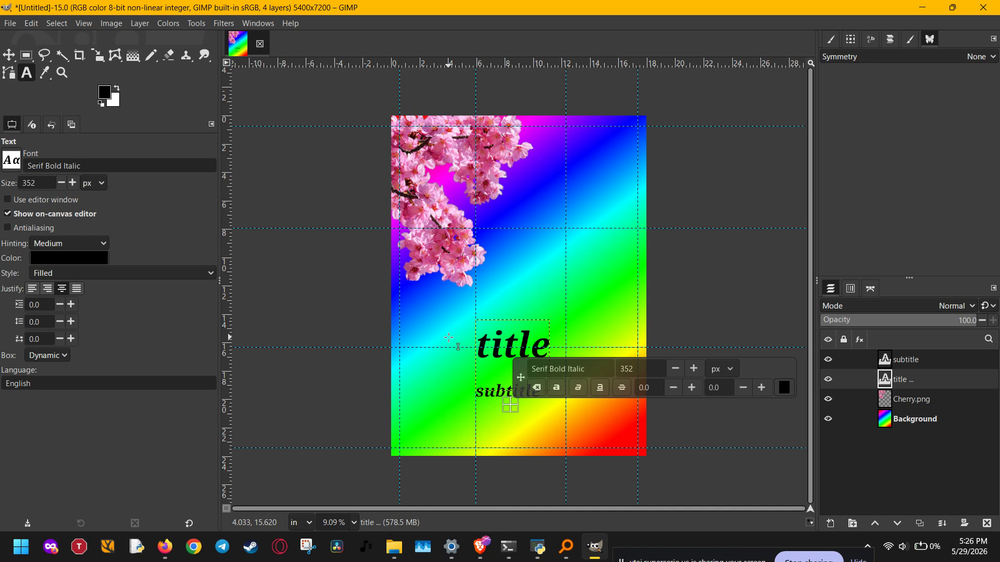
left_click(534, 323)
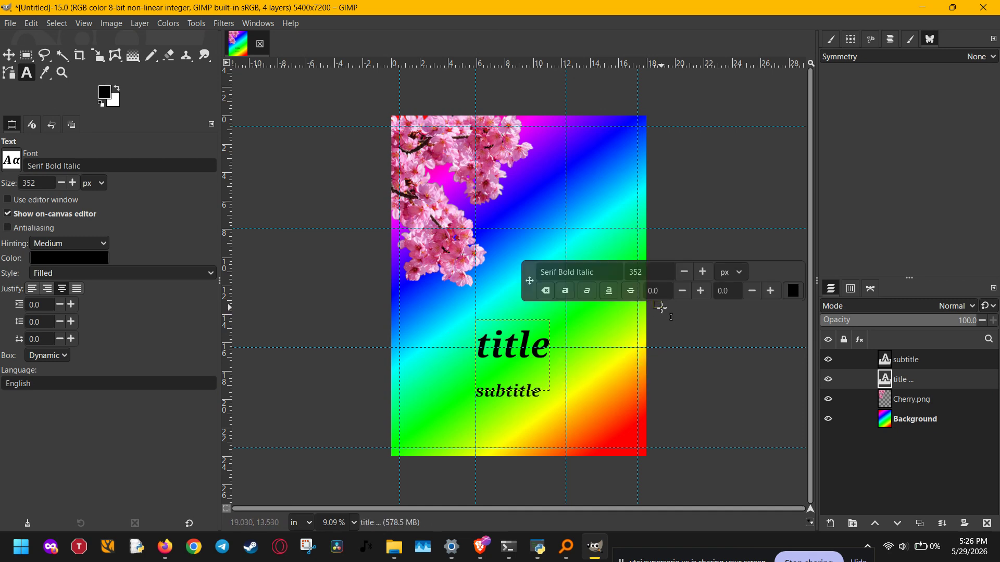
Apply a Drop Shadow filter to the title layer with X and Y offsets of 20, blur radius 10 and opacity 0.5.
left_click(504, 344)
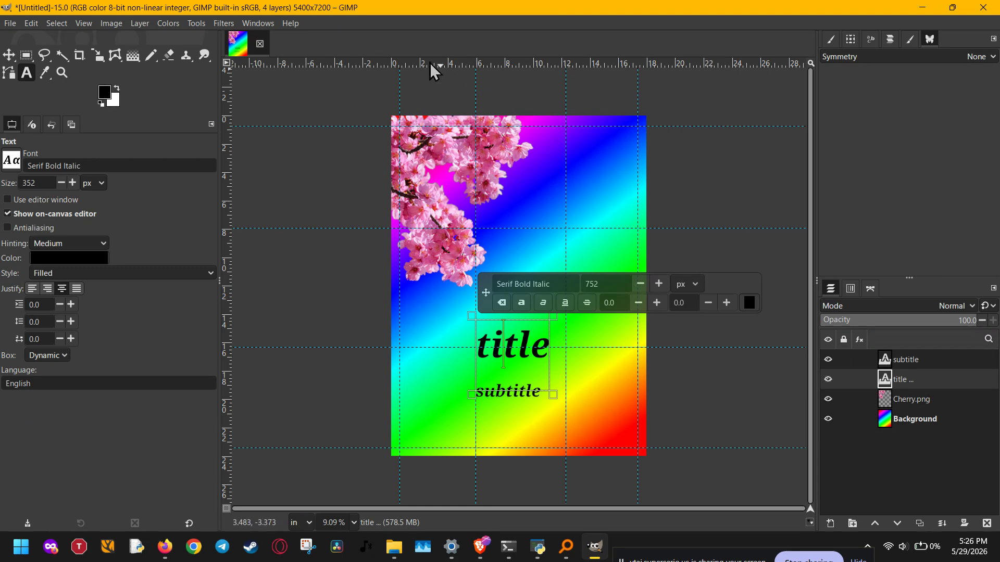
left_click(232, 23)
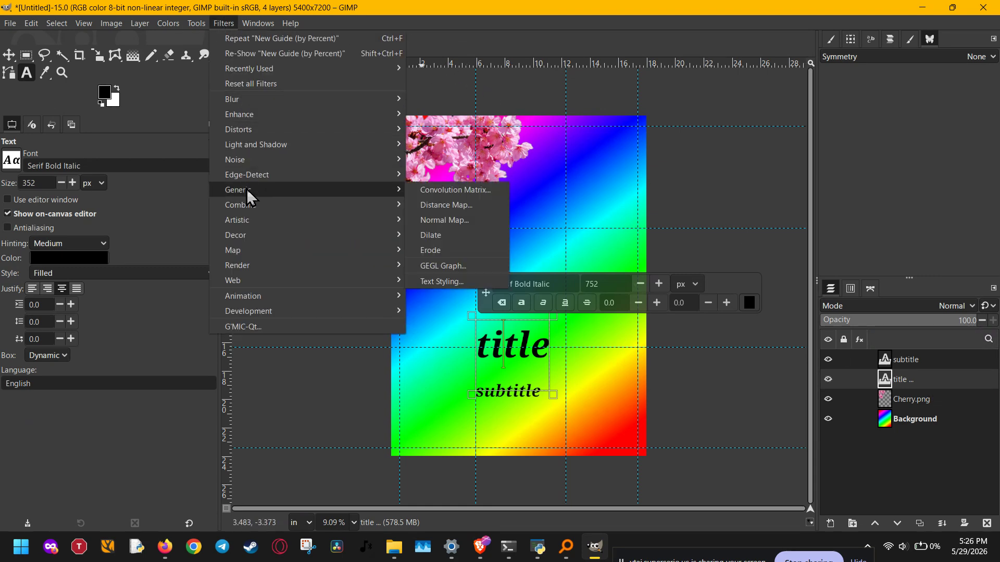
mouse_move(252, 145)
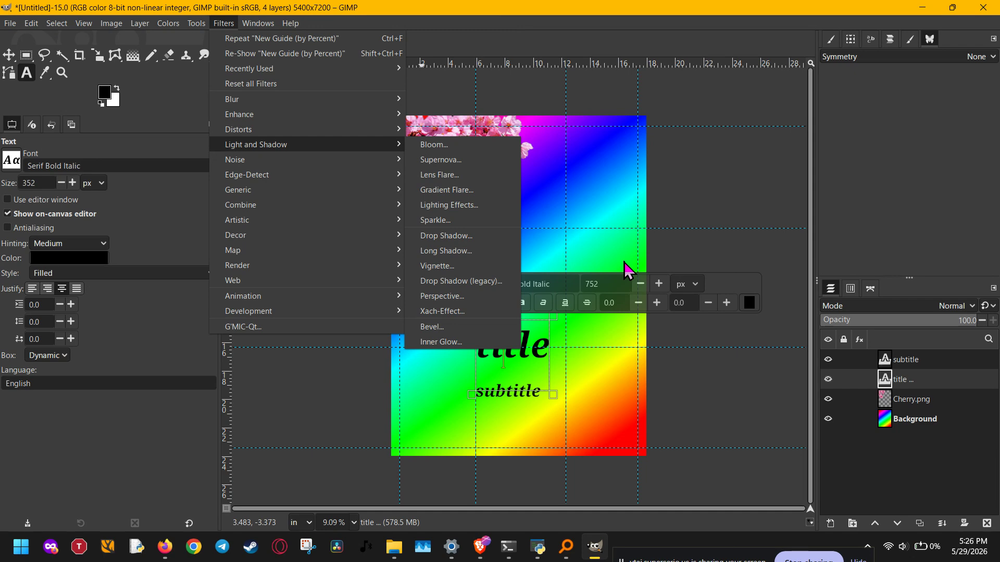
left_click(468, 236)
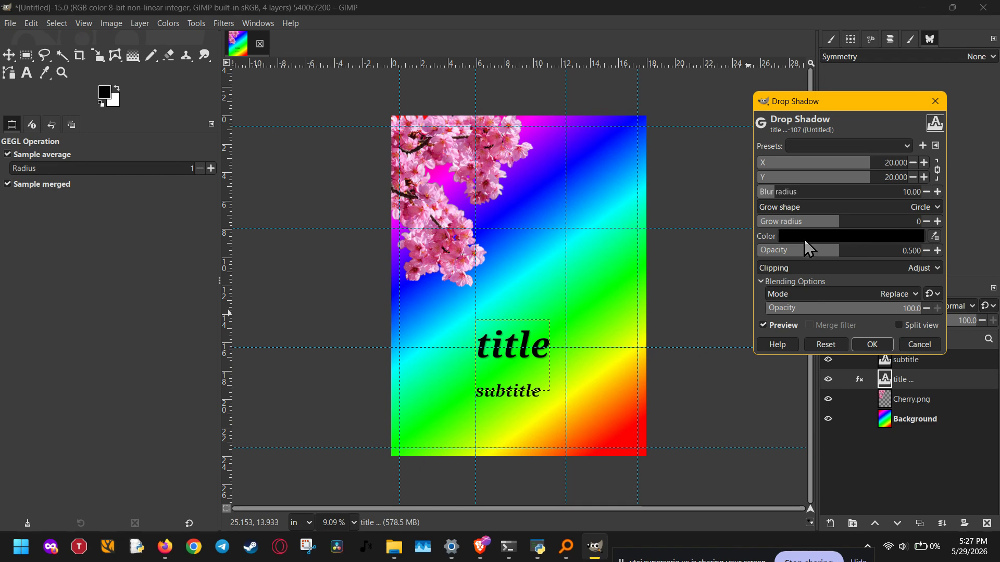
left_click(885, 344)
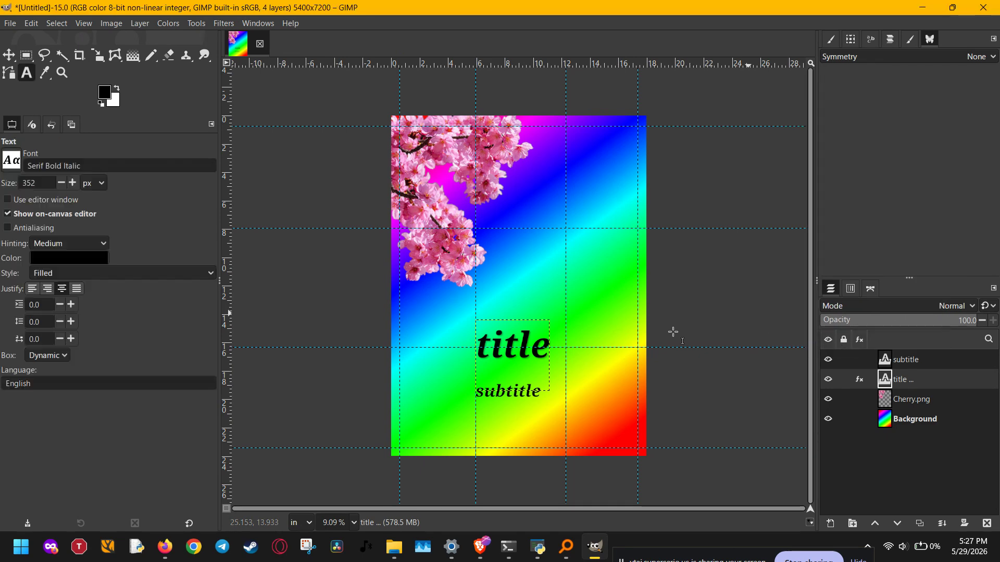
Widen the title text box to about 9.6 inches and move it up beside the blossoms, with the text just below the upper-third guide.
scroll(521, 368, "up", 5)
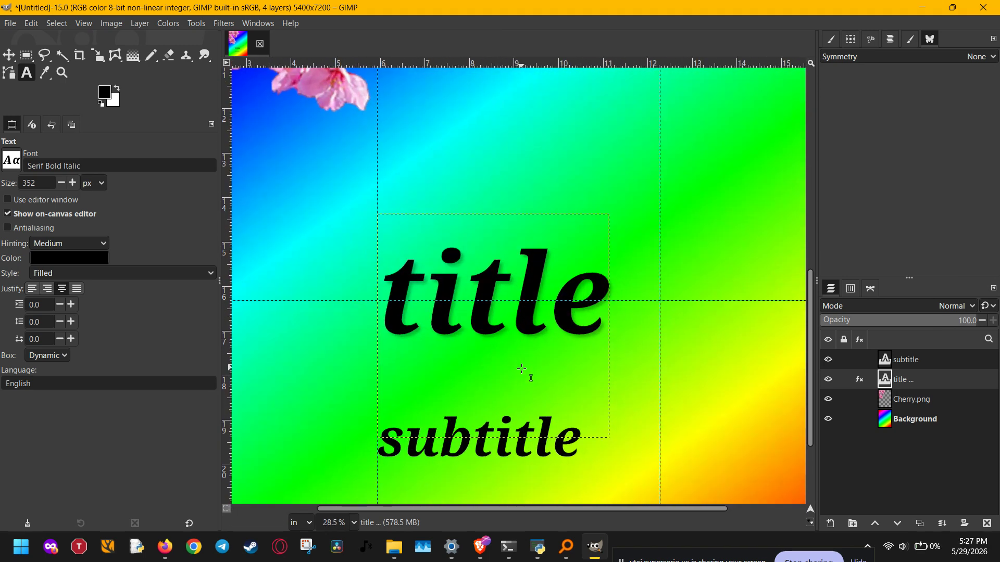
scroll(521, 368, "down", 3)
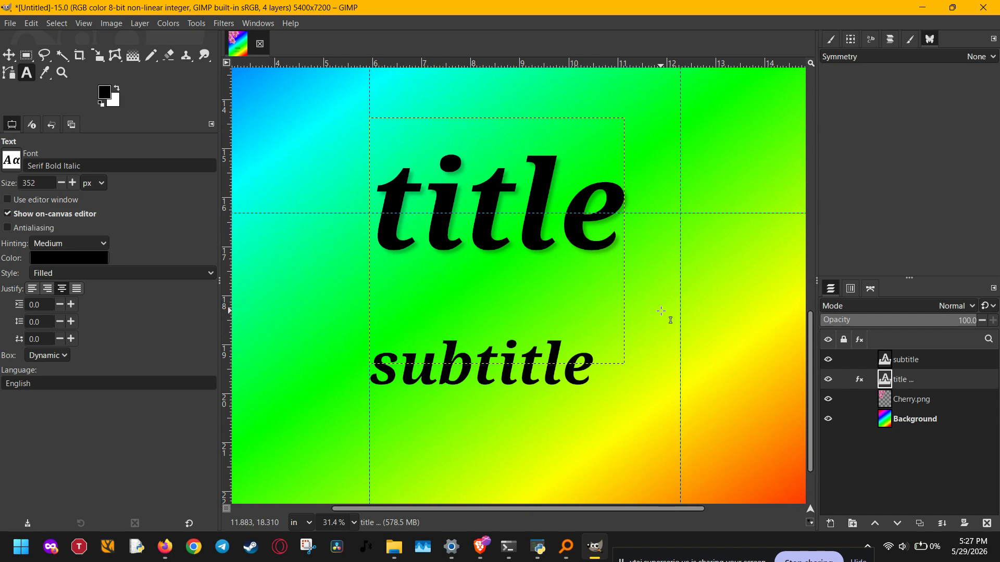
scroll(661, 310, "down", 3)
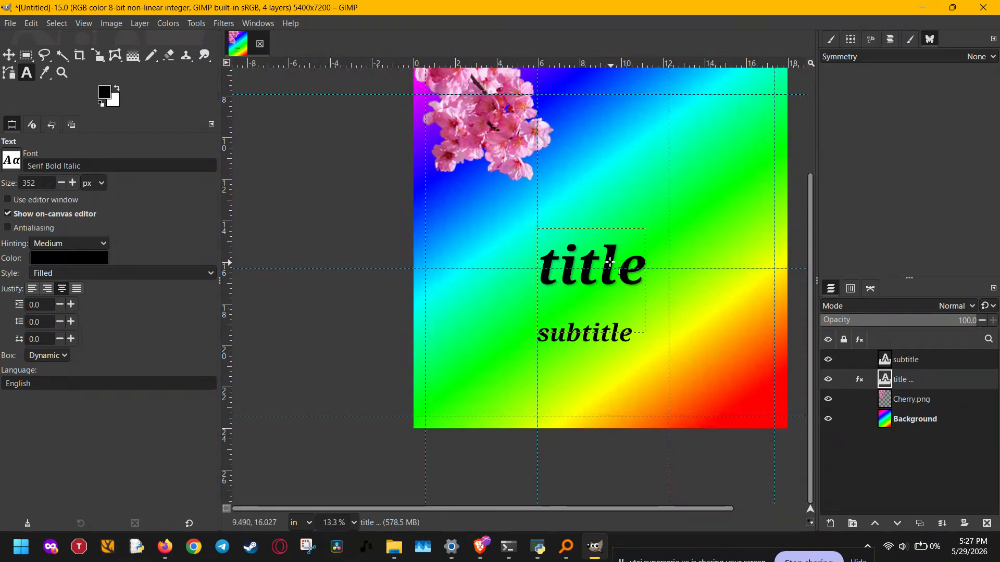
left_click(608, 257)
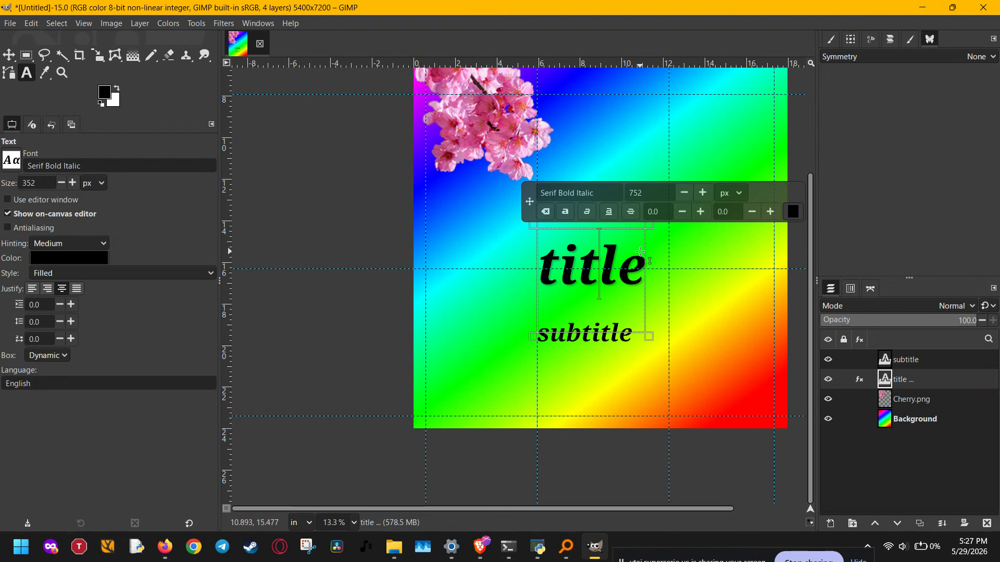
left_click_drag(647, 268, 738, 269)
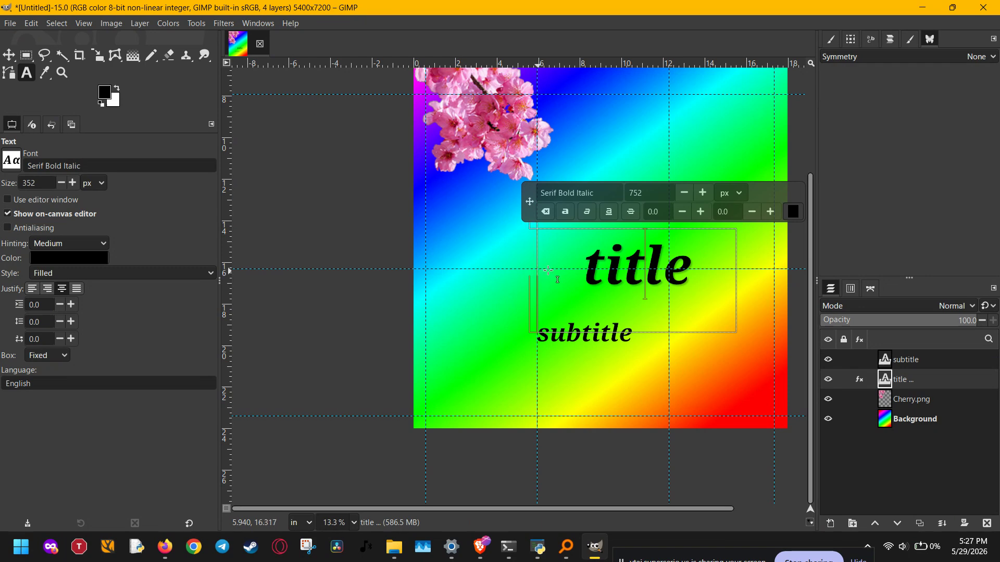
left_click_drag(593, 268, 625, 123)
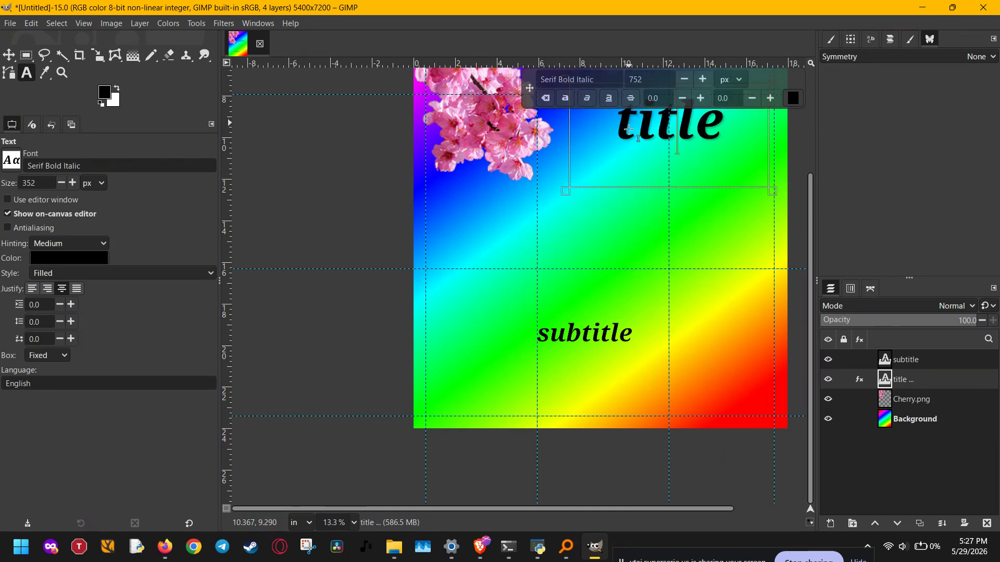
Move the subtitle text directly beneath the title, with their left edges roughly aligned.
left_click(576, 326)
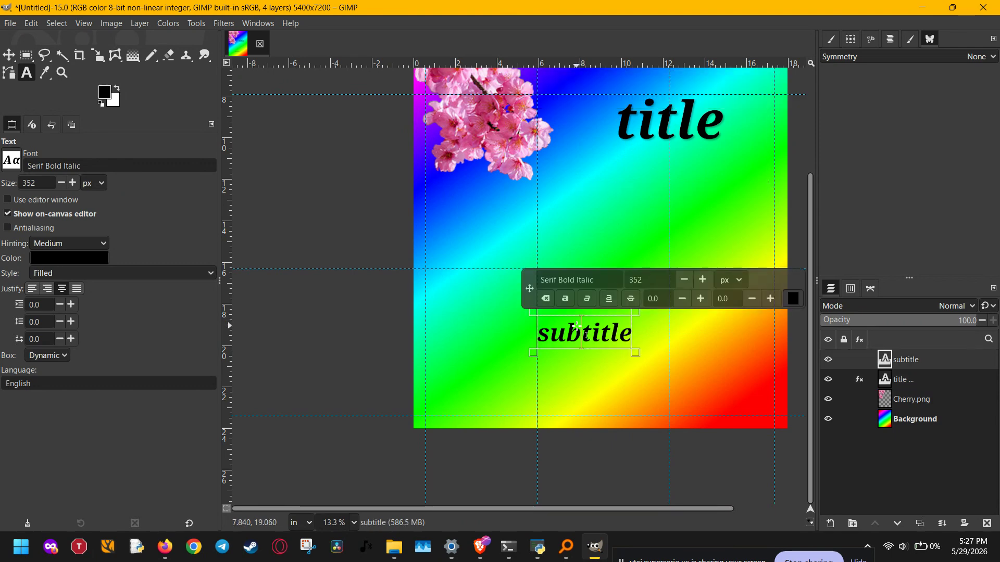
left_click_drag(572, 332, 654, 169)
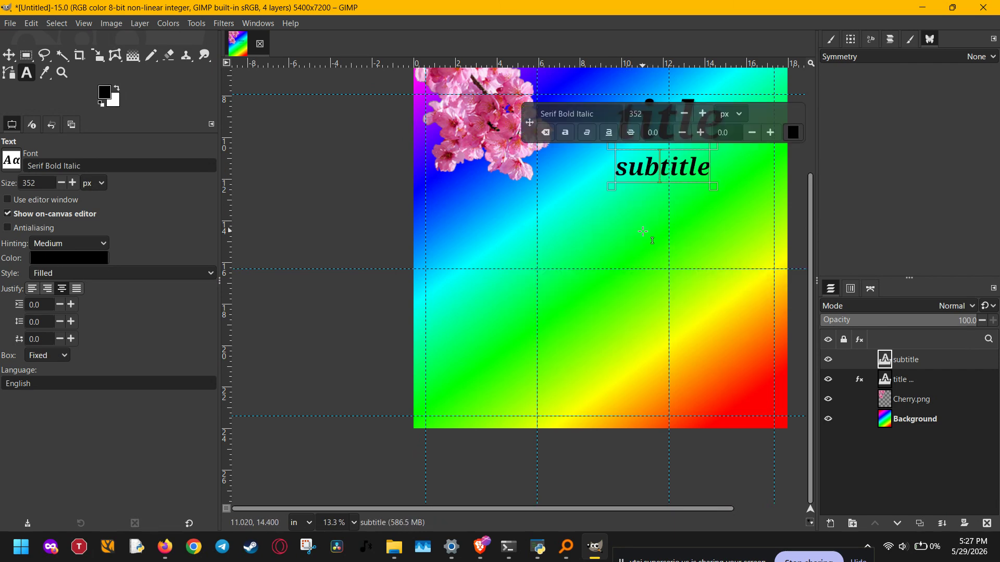
scroll(644, 232, "down", 1)
left_click_drag(564, 265, 507, 363)
Set the foreground colour to white (ffffff) and bucket-fill the Background layer with it to replace the gradient.
left_click(907, 420)
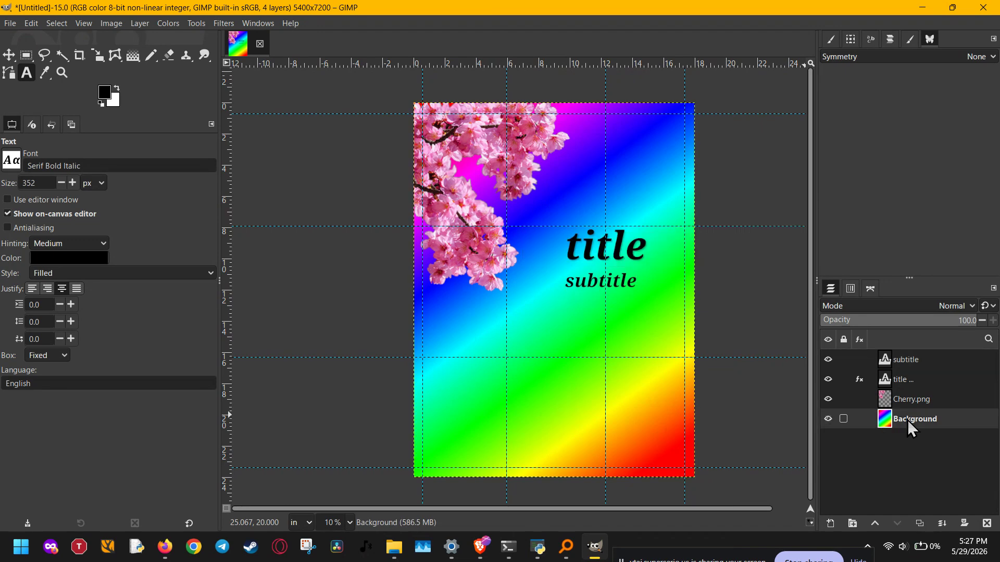
key("shift+b")
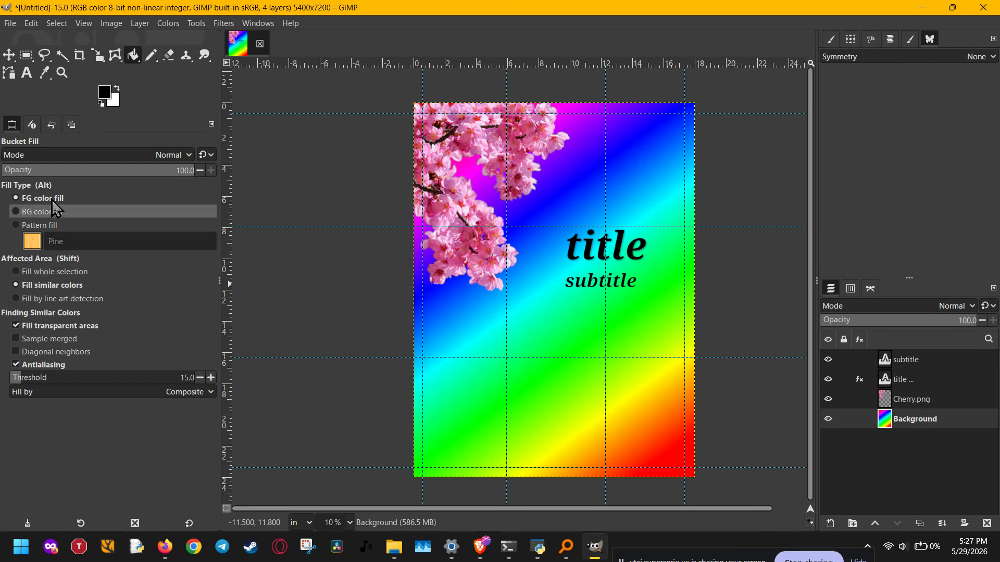
left_click(104, 94)
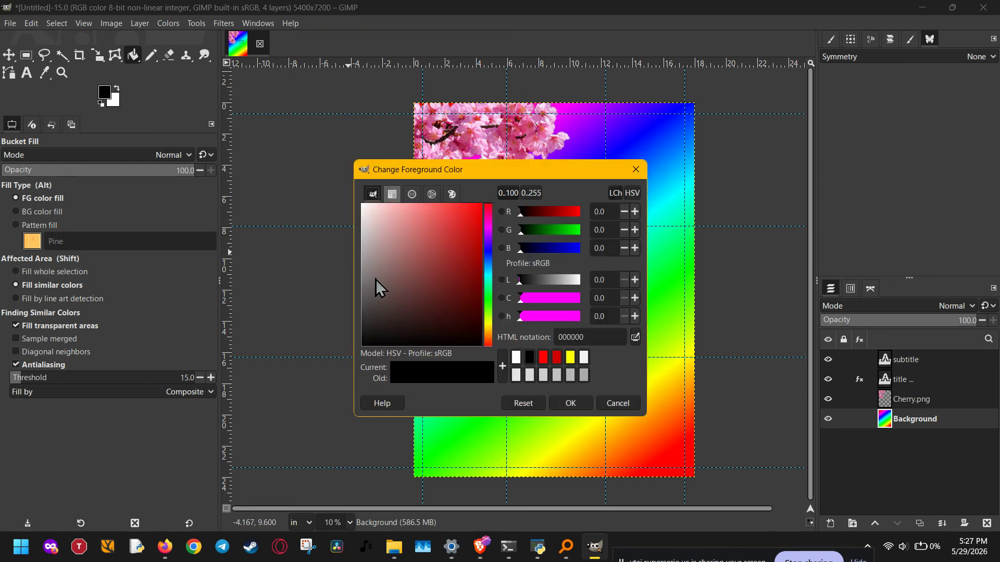
left_click(516, 357)
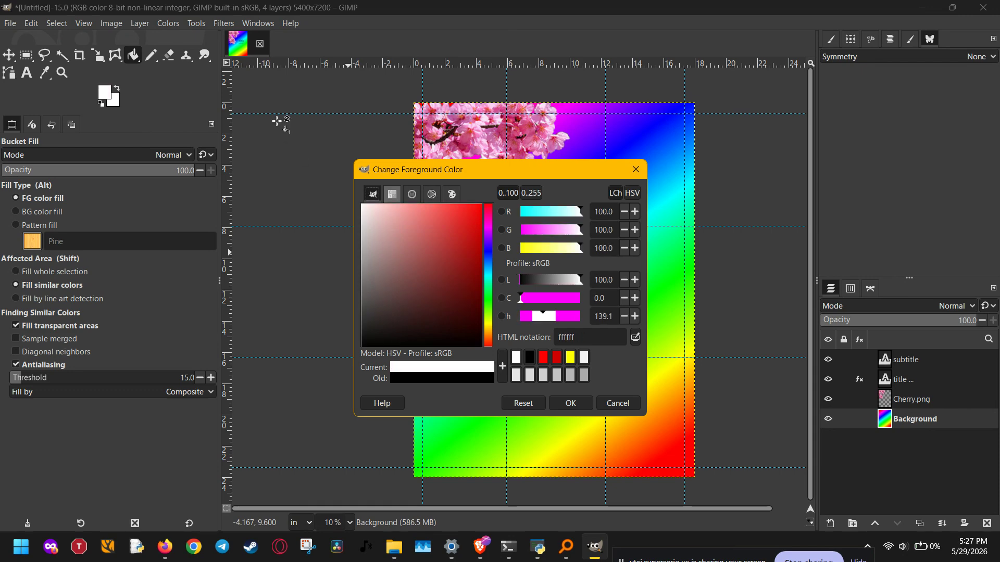
left_click(560, 404)
left_click(560, 404)
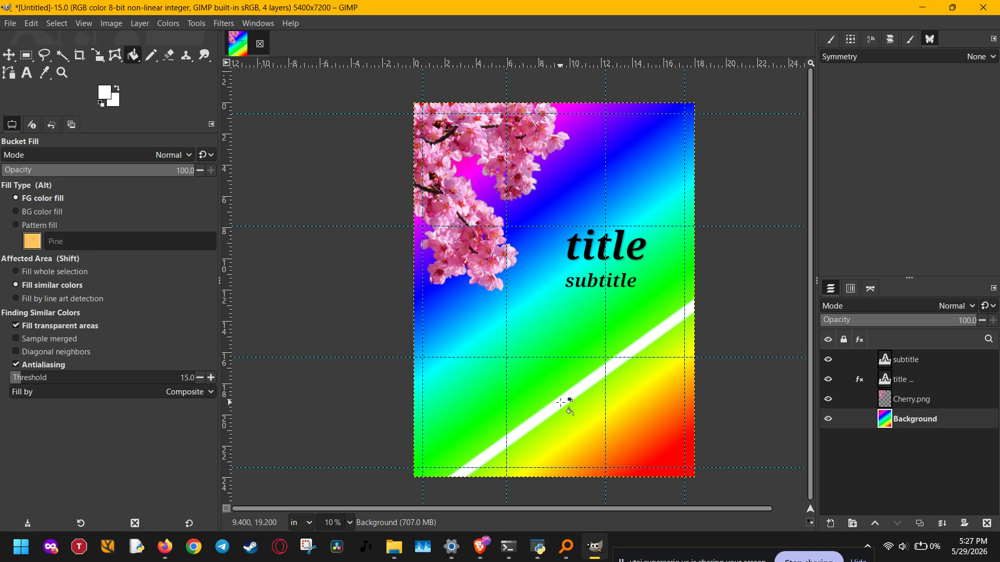
left_click(517, 302)
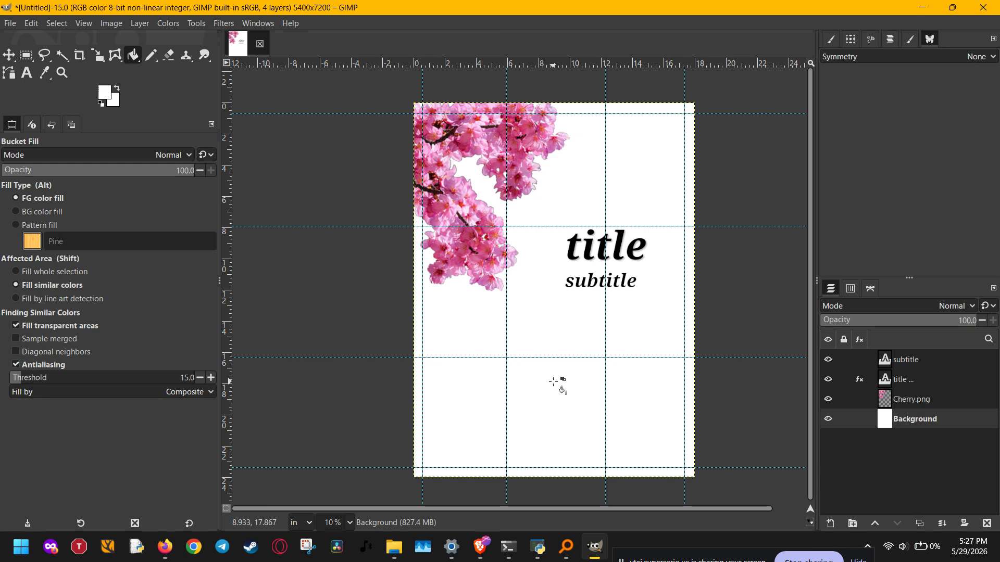
Export the image to the Documents folder as a PNG under the file name poster.
left_click(11, 24)
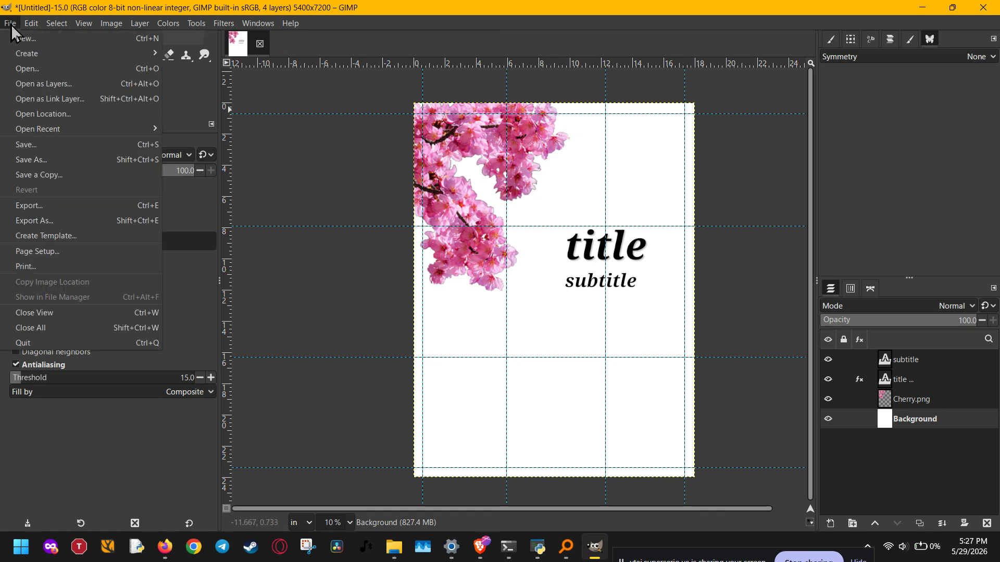
left_click(44, 221)
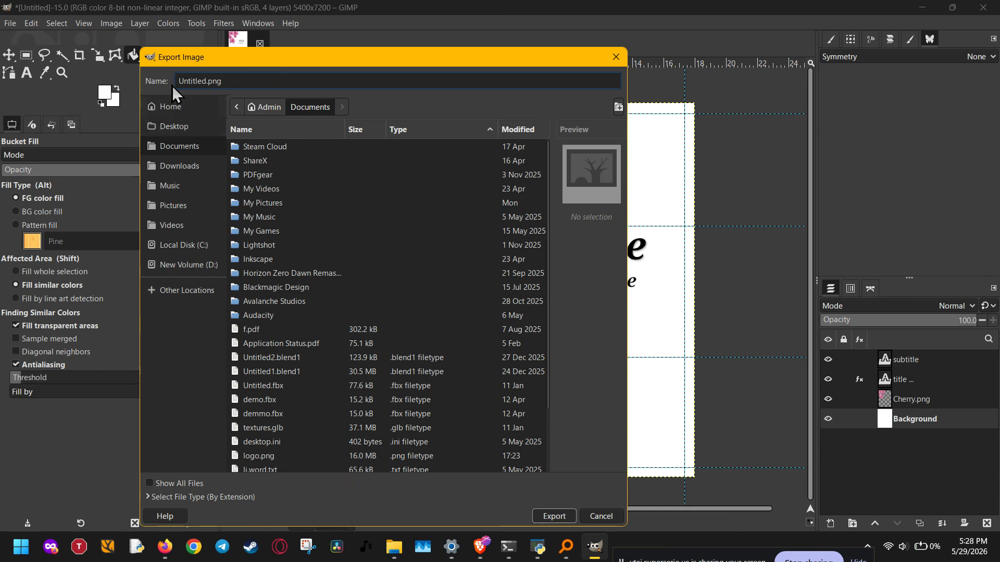
left_click_drag(207, 81, 142, 81)
type("poster")
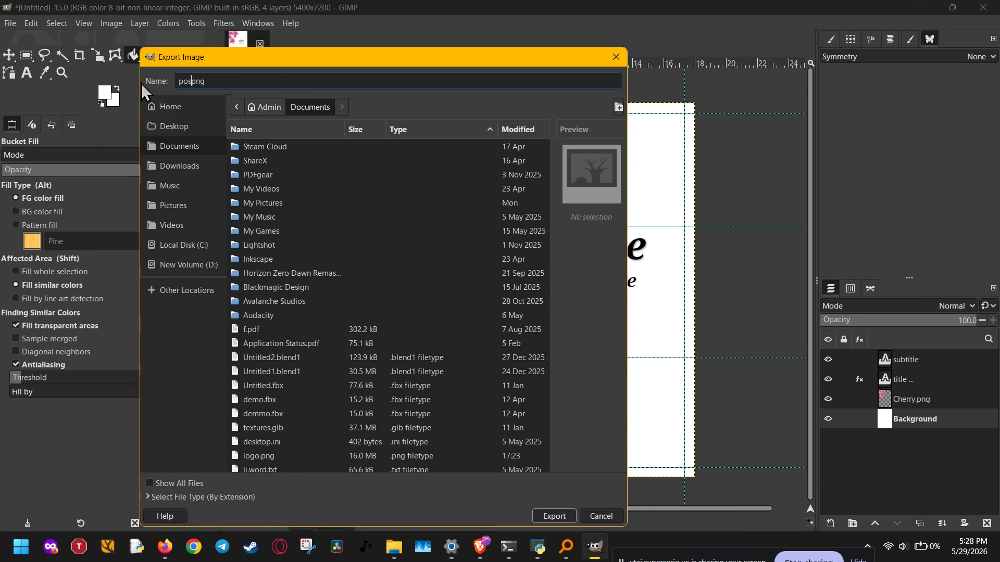